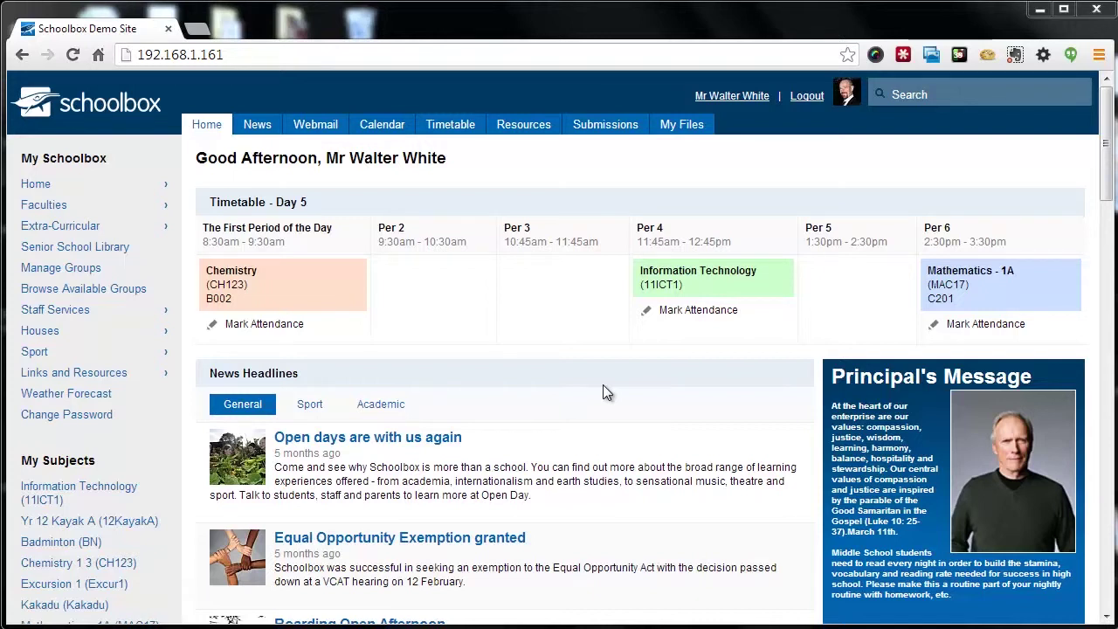
# Go to the school's Resources and open the Year 12 folder under Faculties > Mathamatics.
pyautogui.click(524, 126)
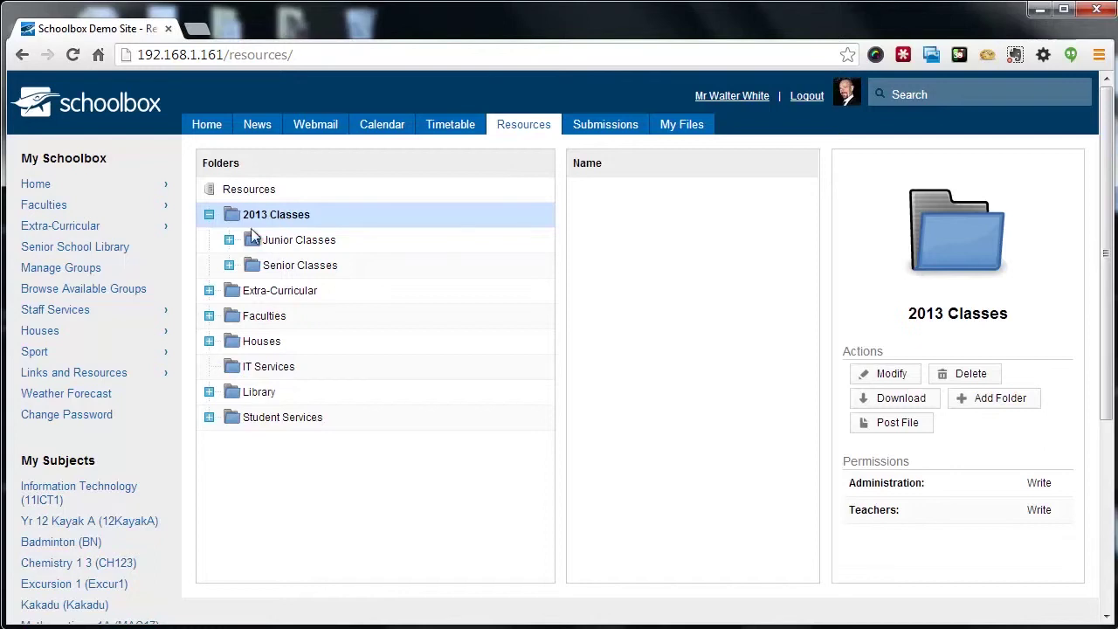
pyautogui.click(262, 317)
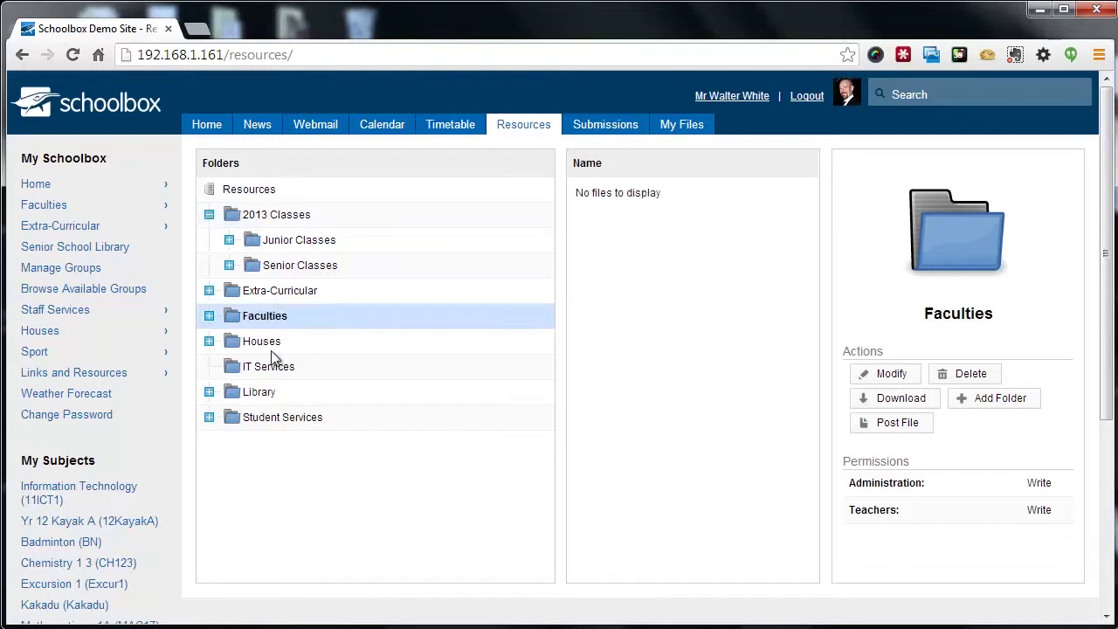
pyautogui.click(209, 317)
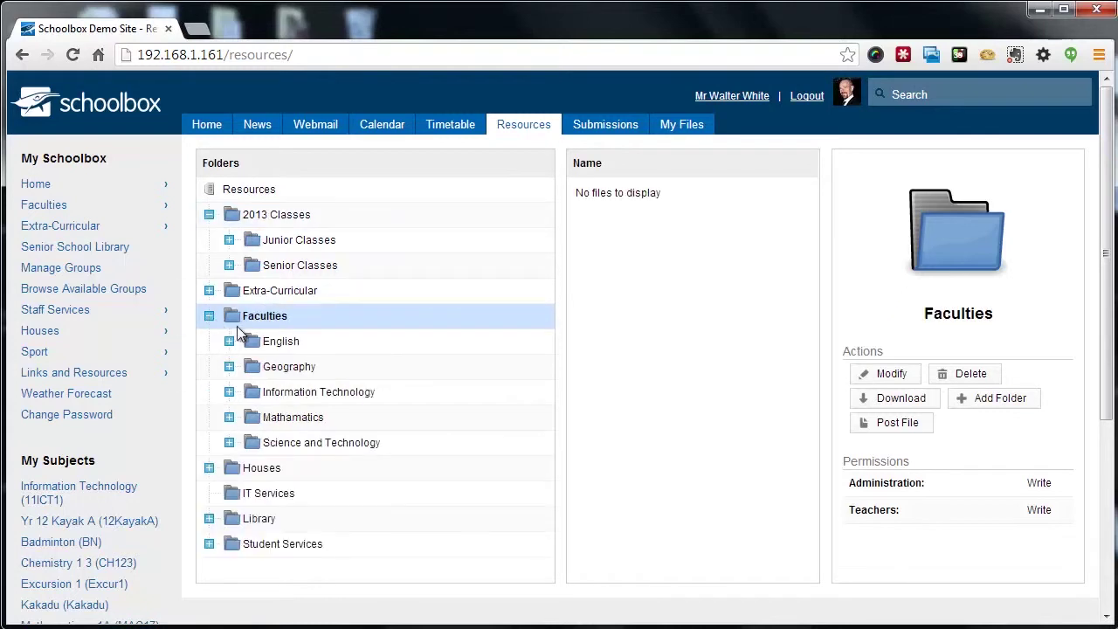
pyautogui.click(260, 416)
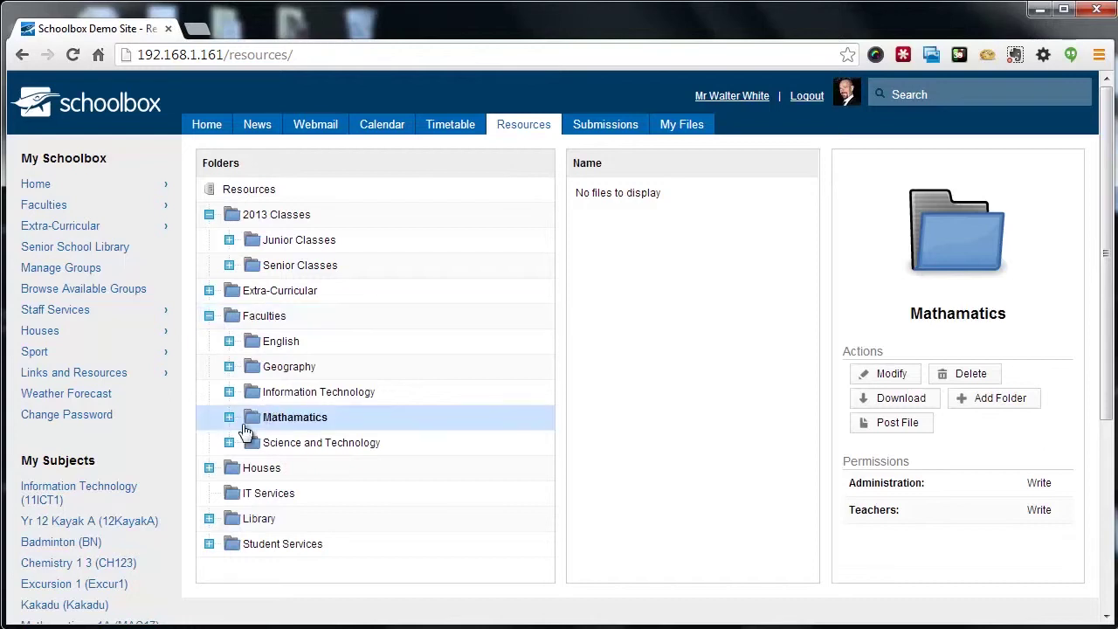
pyautogui.click(229, 418)
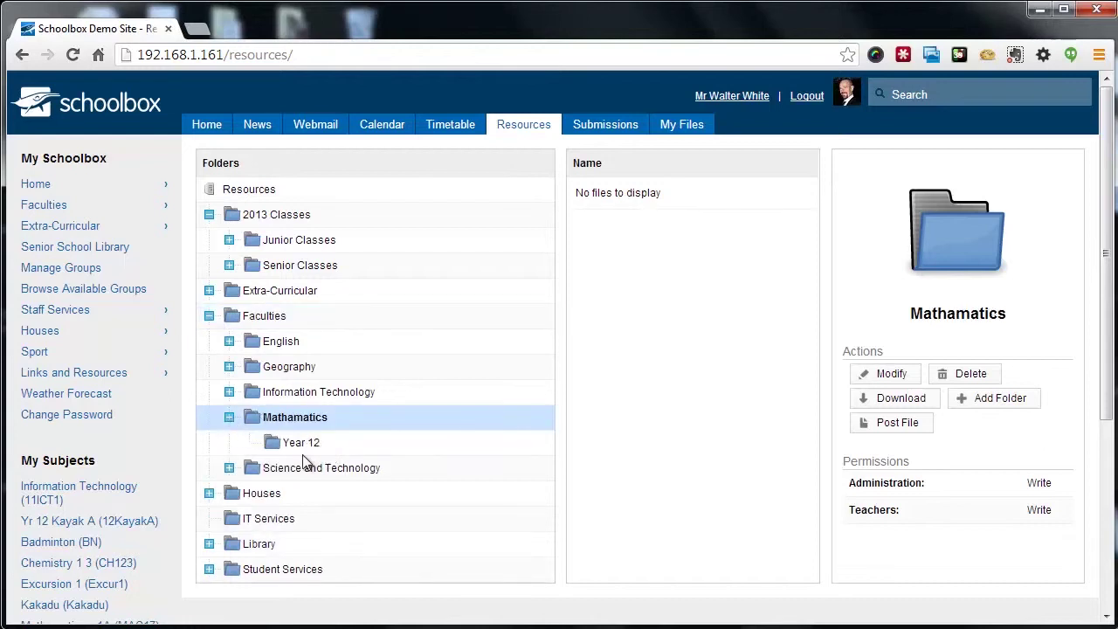
pyautogui.click(294, 442)
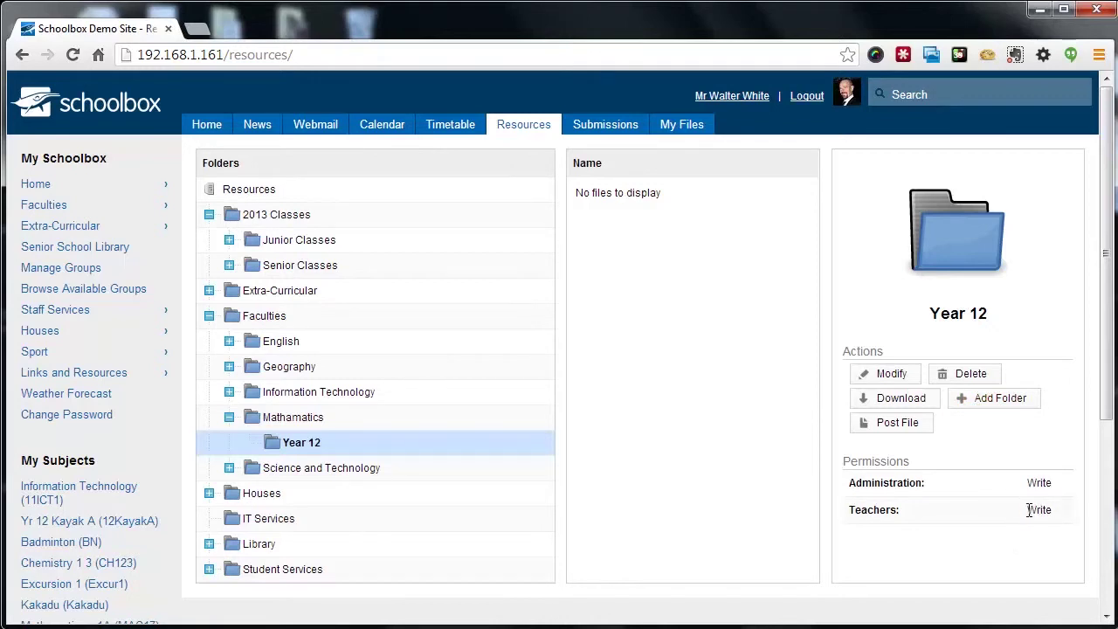
# Add a folder named "Unit 1" inside Year 12, keeping the No Homepage template and the default group permissions.
pyautogui.click(997, 407)
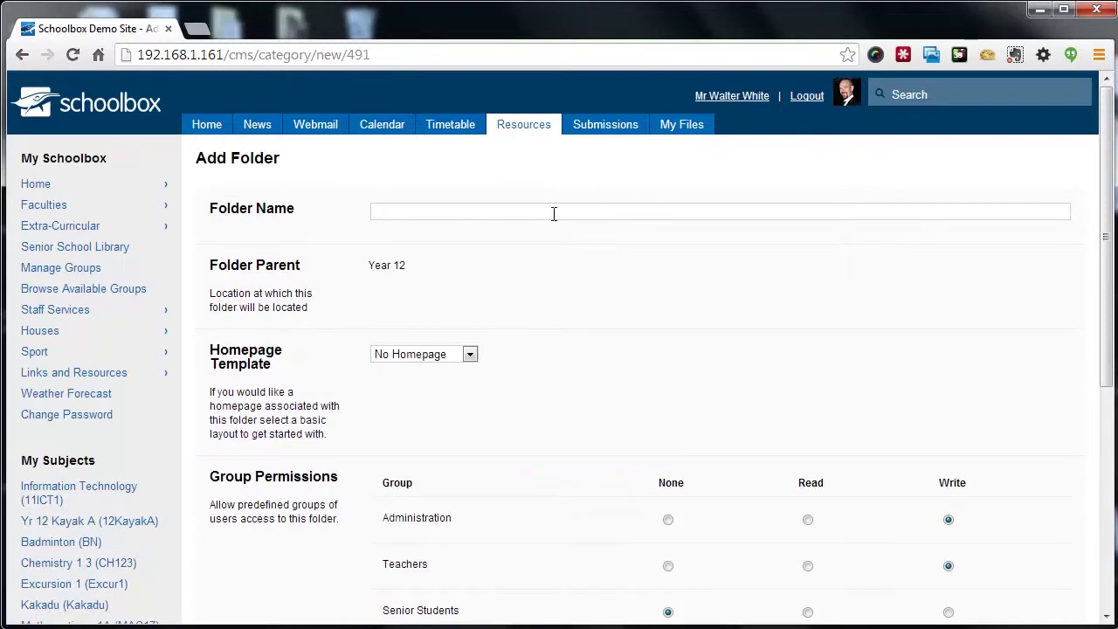
pyautogui.write('Unit 1')
pyautogui.scroll(-1, 672, 306)
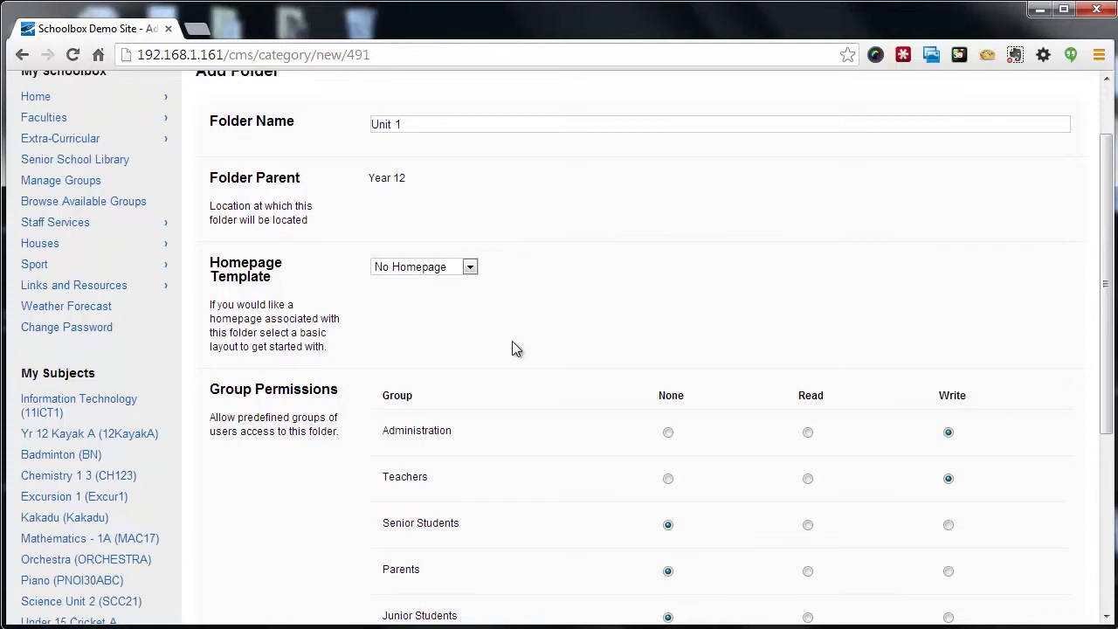
pyautogui.scroll(-1, 615, 302)
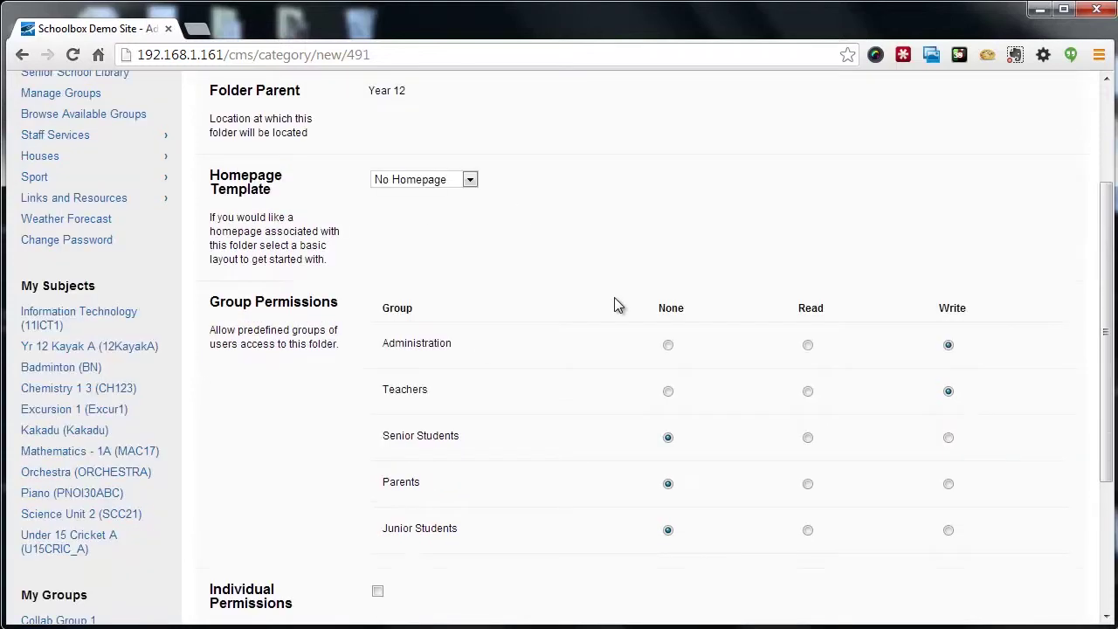
pyautogui.scroll(-1, 611, 299)
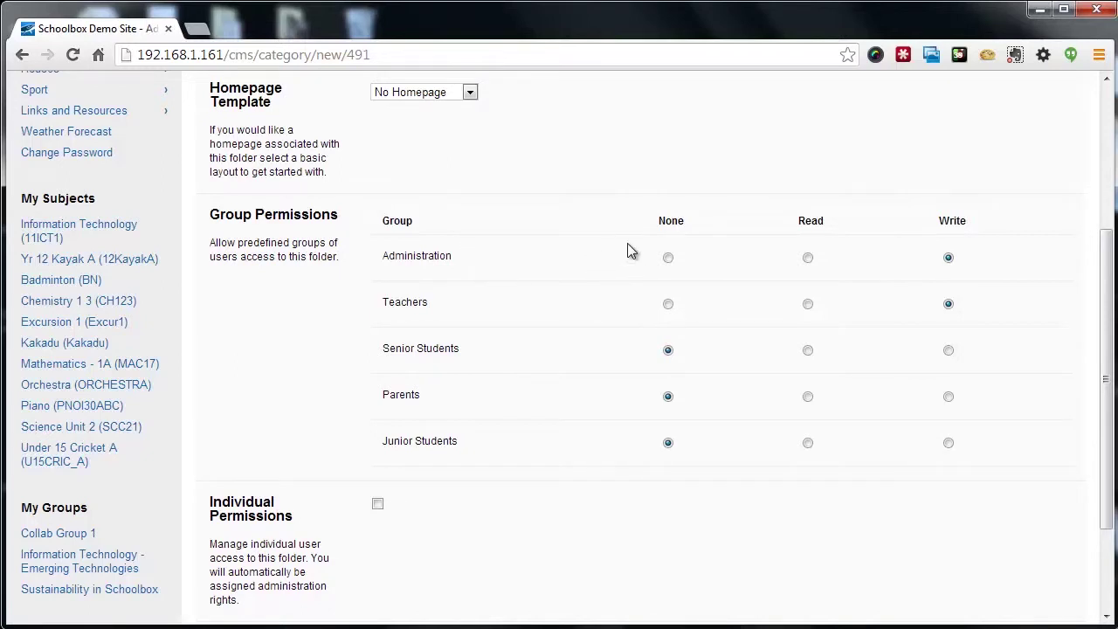
pyautogui.scroll(1, 550, 249)
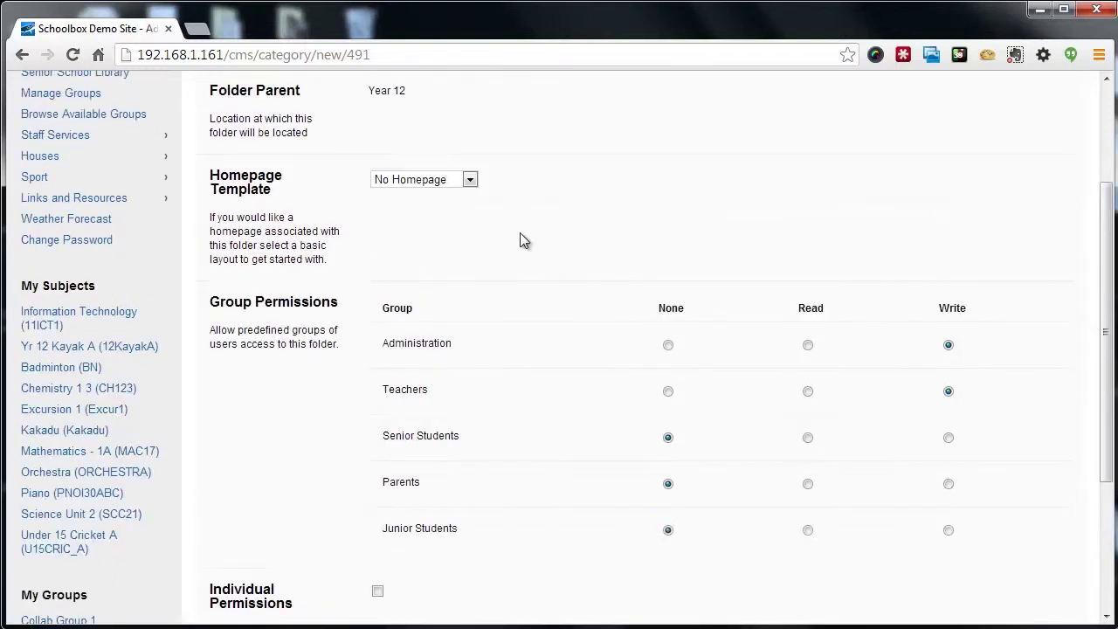
pyautogui.moveTo(377, 92); pyautogui.dragTo(393, 90)
pyautogui.click(403, 101)
pyautogui.scroll(-1, 813, 324)
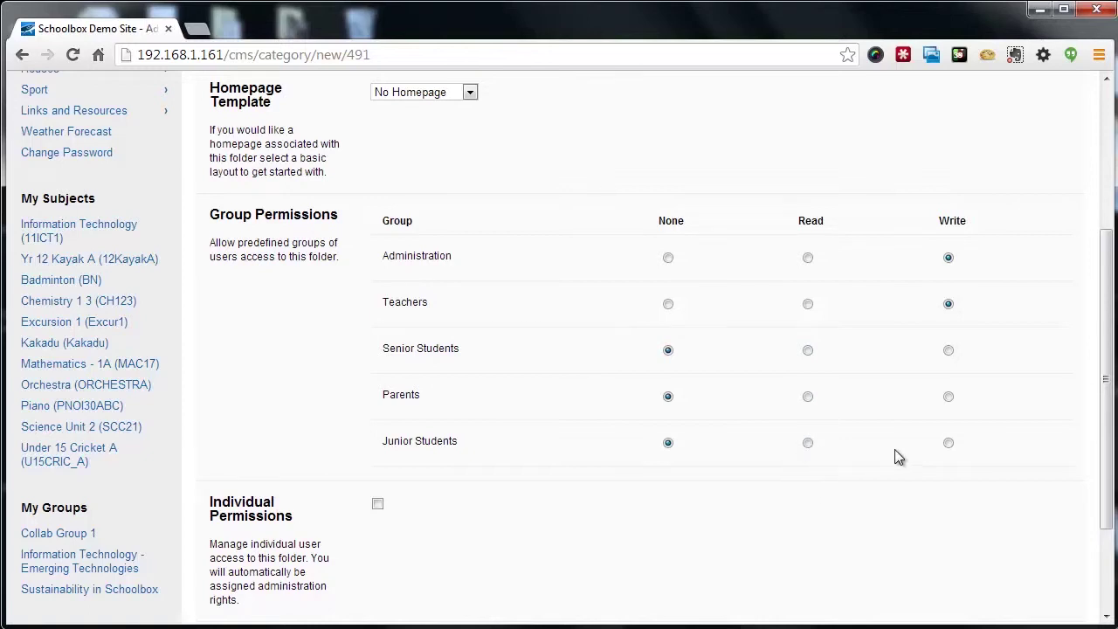
pyautogui.moveTo(1105, 351); pyautogui.dragTo(1106, 377)
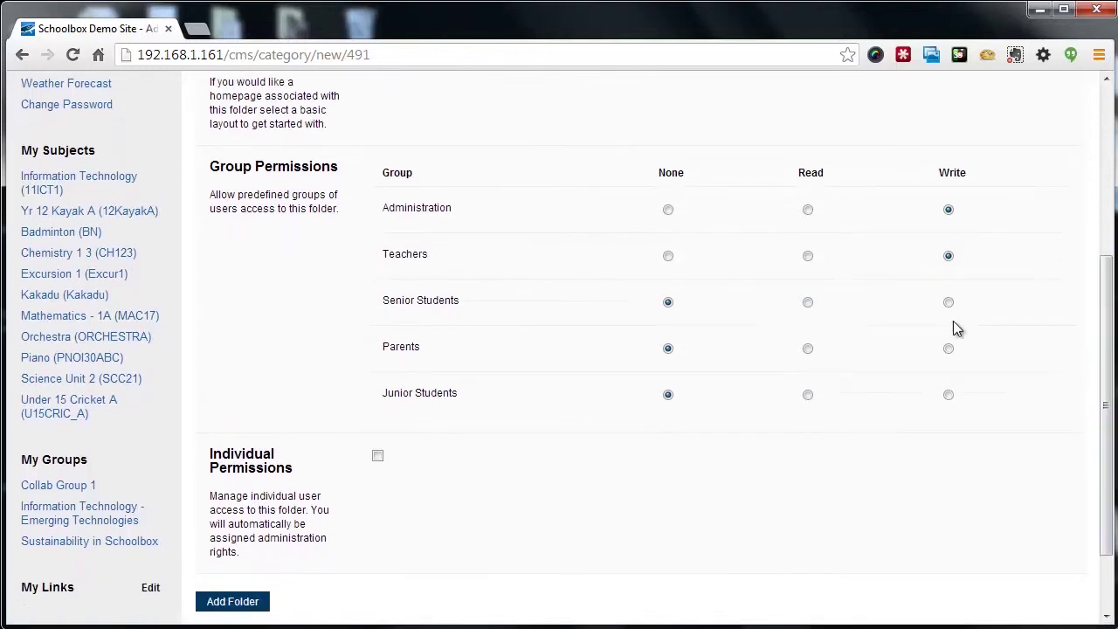
pyautogui.moveTo(1106, 393); pyautogui.dragTo(1106, 430)
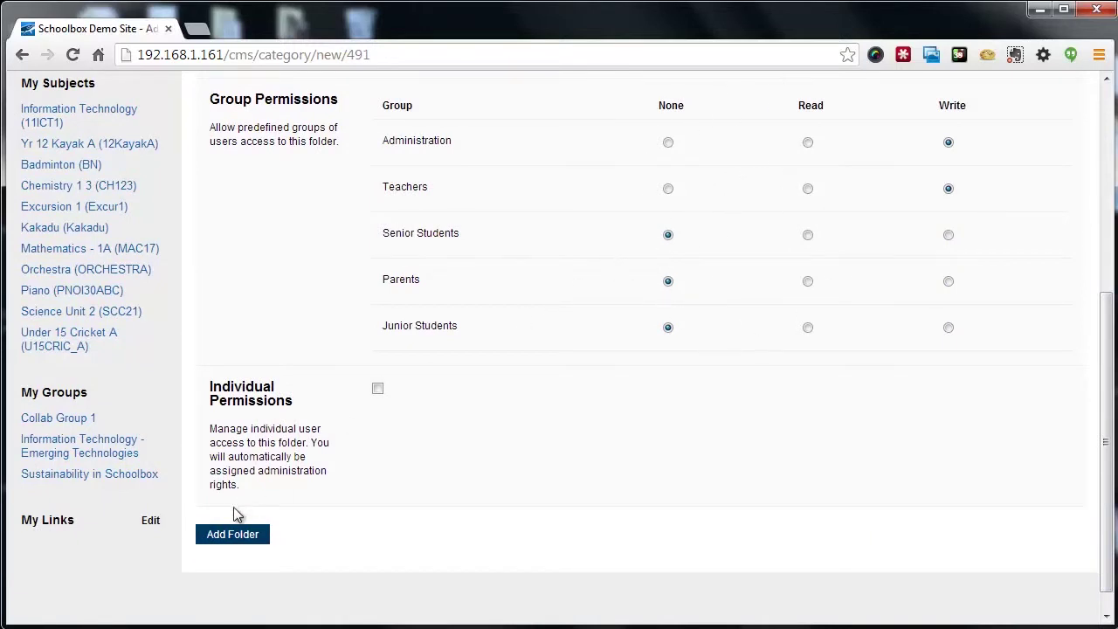
pyautogui.click(236, 537)
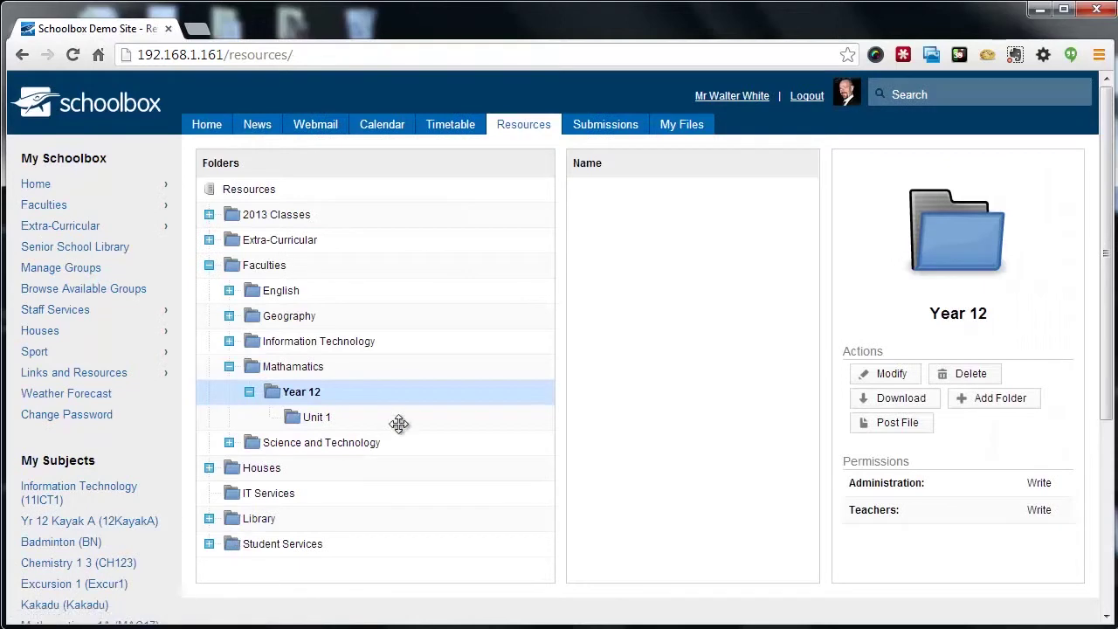
# Start a new folder inside Unit 1 and name it "Area of study 1".
pyautogui.click(358, 415)
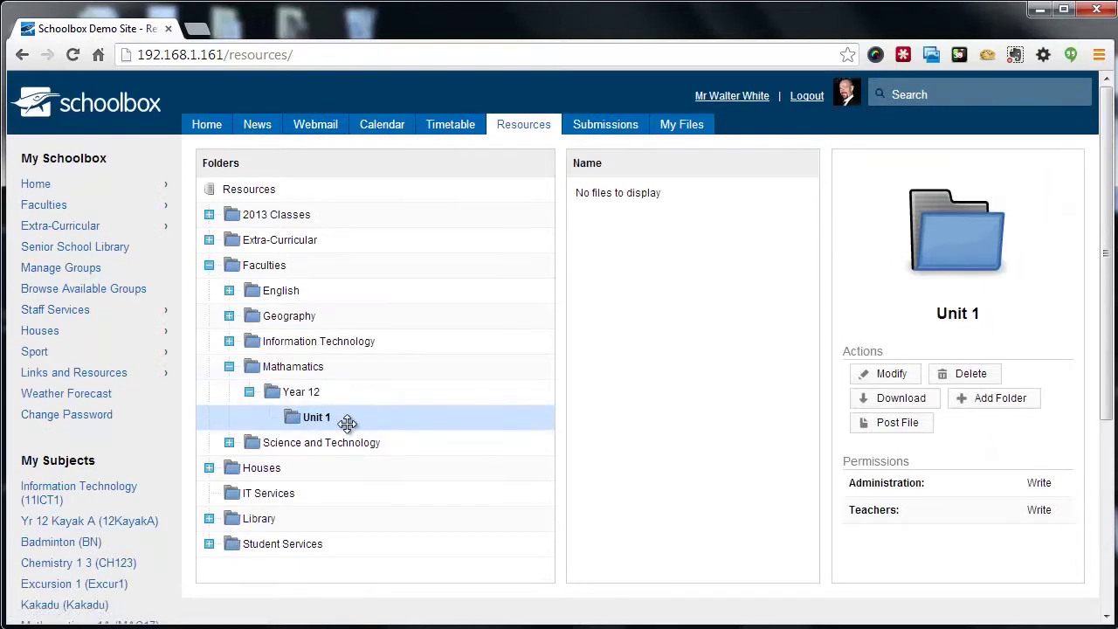
pyautogui.click(972, 407)
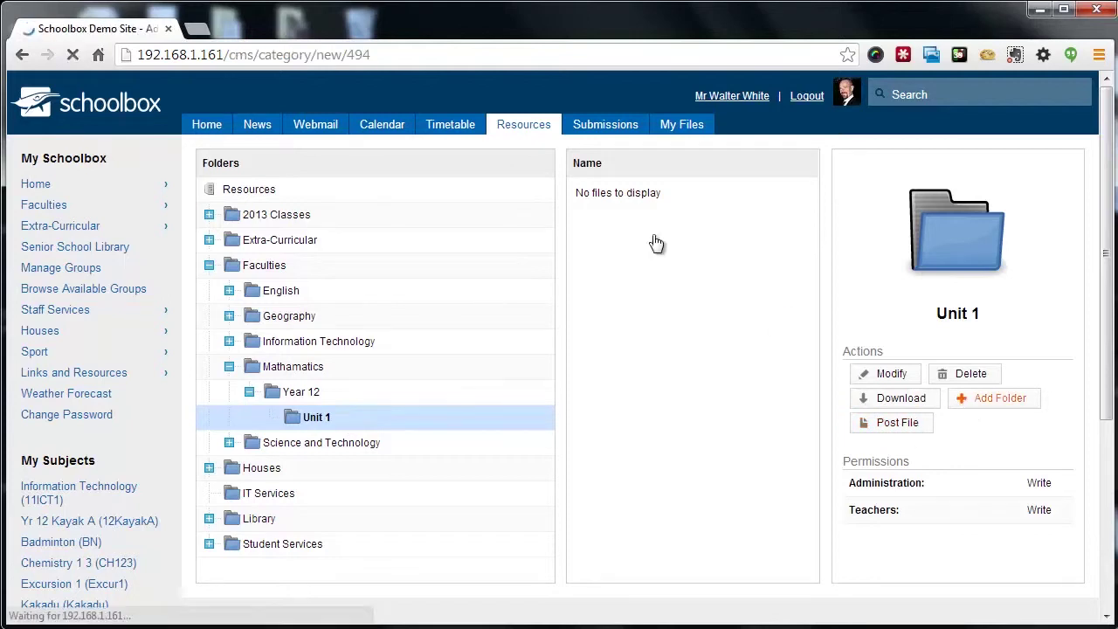
pyautogui.click(471, 211)
pyautogui.write('Area')
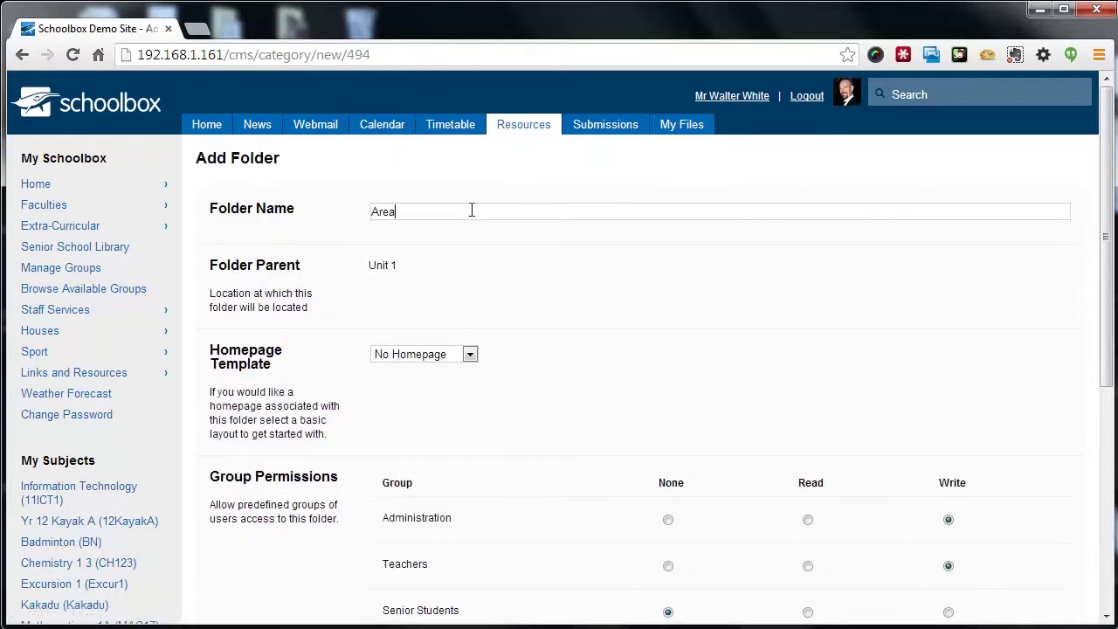
pyautogui.write(' of study 1')
# Set the new folder's homepage template to Faculty, give Senior Students Read permission, and create the folder.
pyautogui.scroll(-1, 539, 275)
pyautogui.click(469, 266)
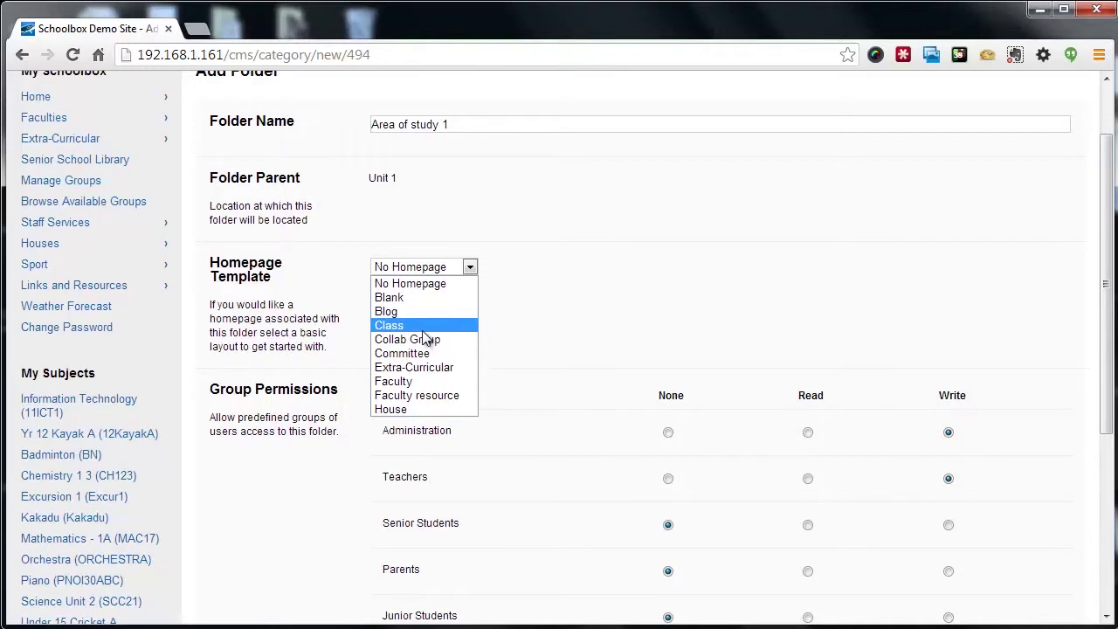
pyautogui.click(421, 385)
pyautogui.scroll(-2, 561, 328)
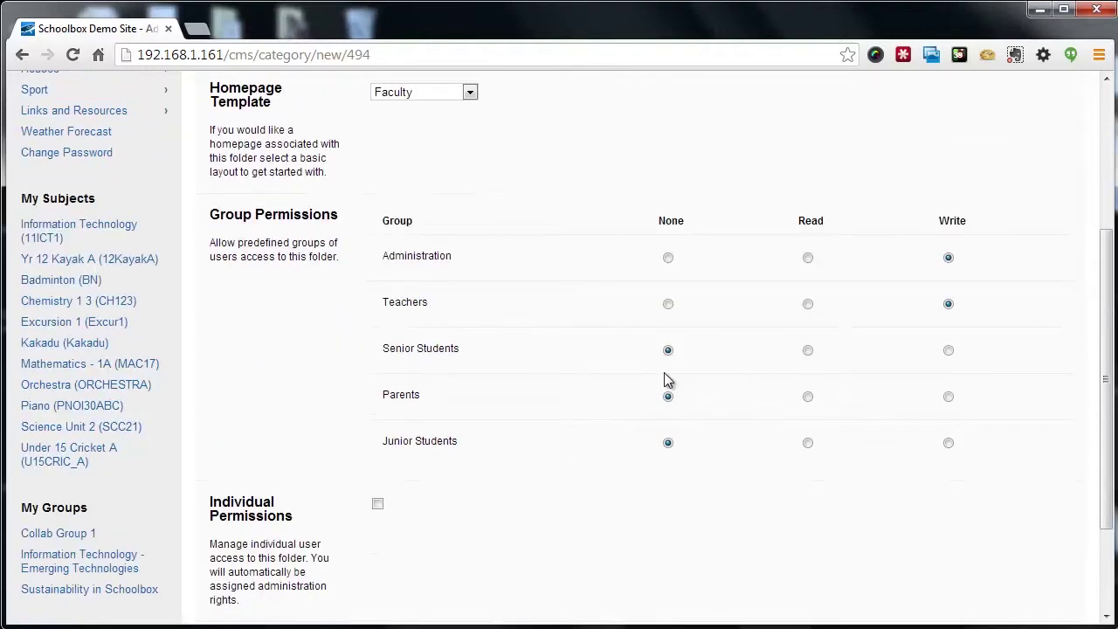
pyautogui.click(808, 351)
pyautogui.scroll(-3, 502, 354)
pyautogui.click(260, 507)
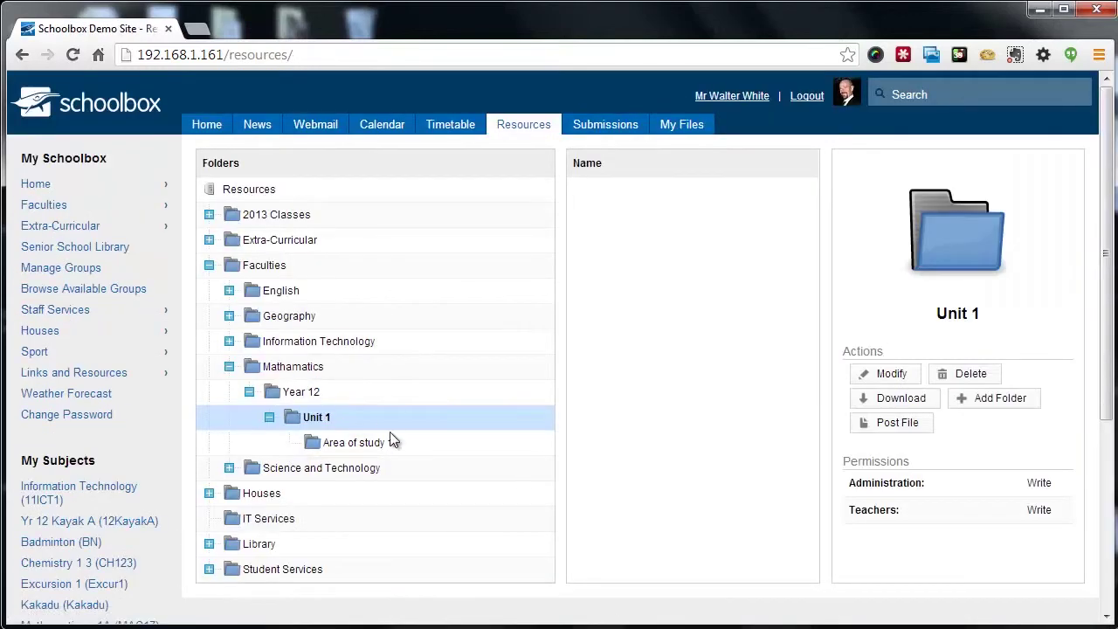
# Open the multiple-file upload form for the Area of study 1 folder.
pyautogui.click(379, 442)
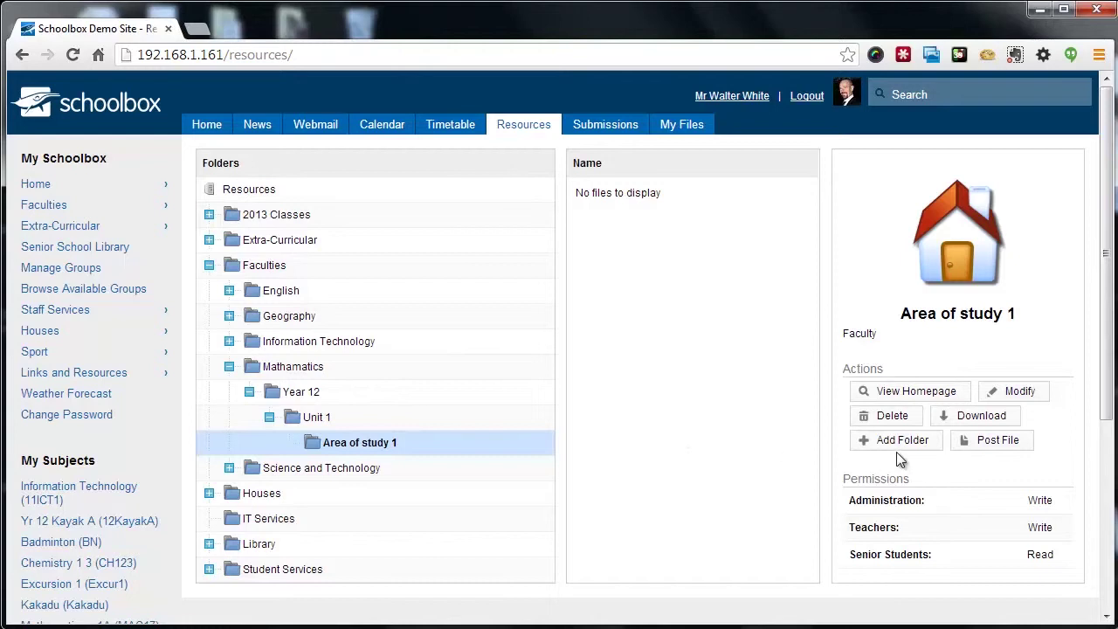
pyautogui.click(980, 447)
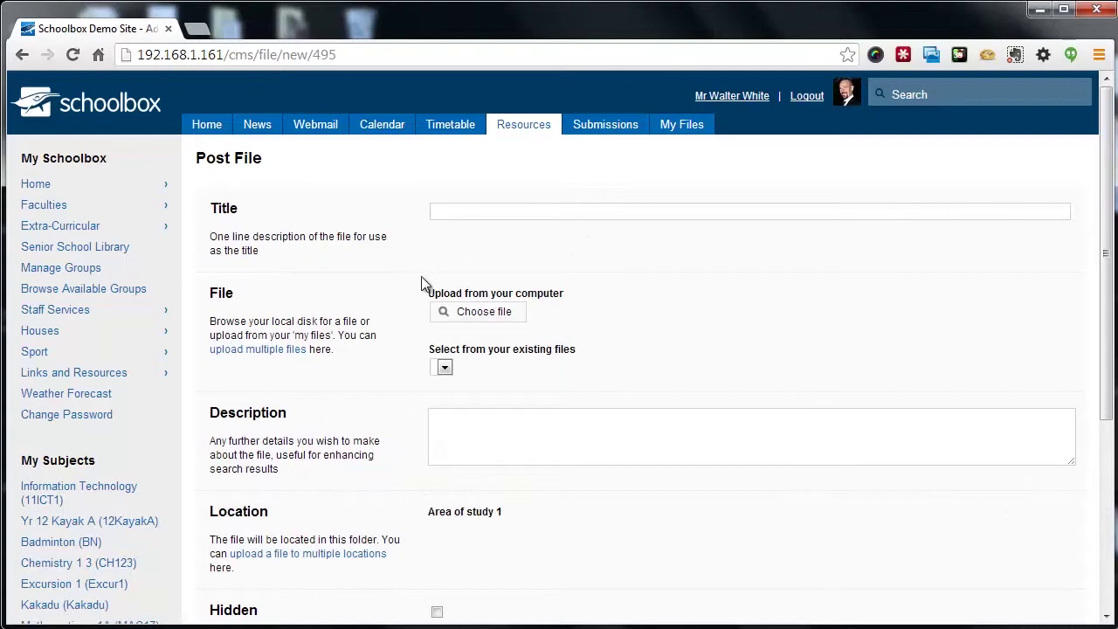
pyautogui.scroll(-1, 432, 244)
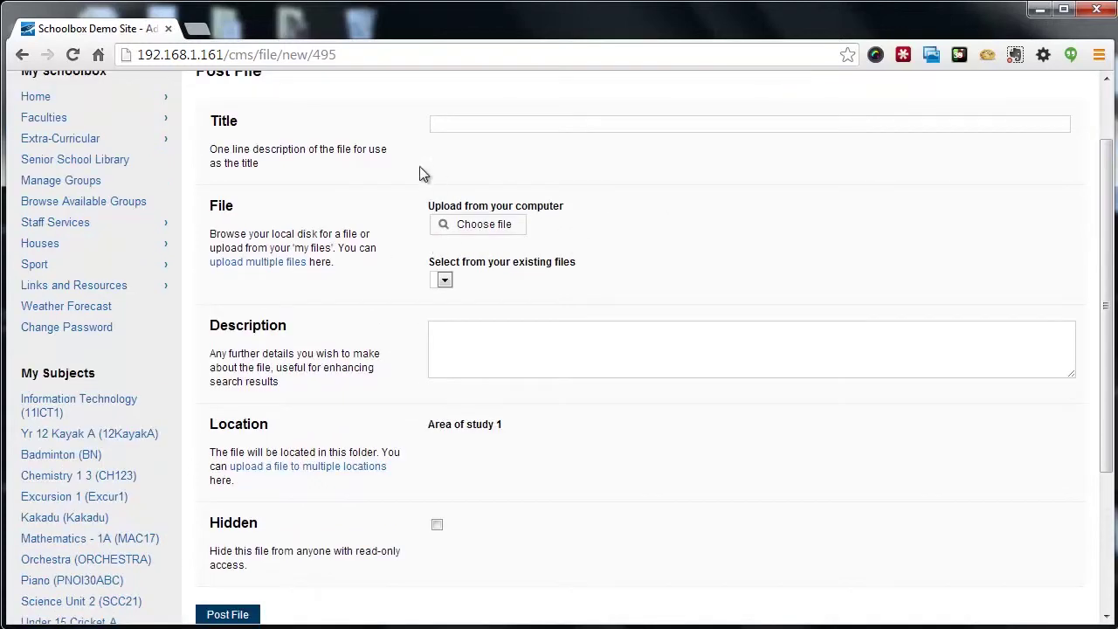
pyautogui.click(242, 264)
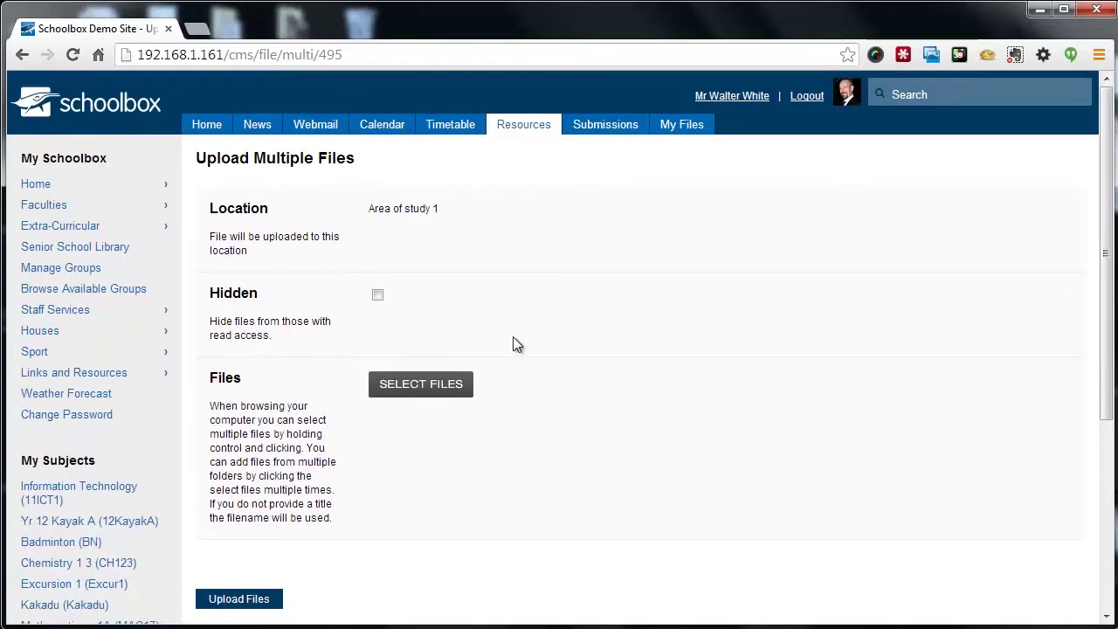
# Upload 5.oa2.pdf, additiononthecoordinateplane.pdf, A-Fly-on-the-Ceiling.pdf and functiontableandgraph.pdf from the local SB Tutorials > mathamatics folder, leaving their titles blank.
pyautogui.click(416, 391)
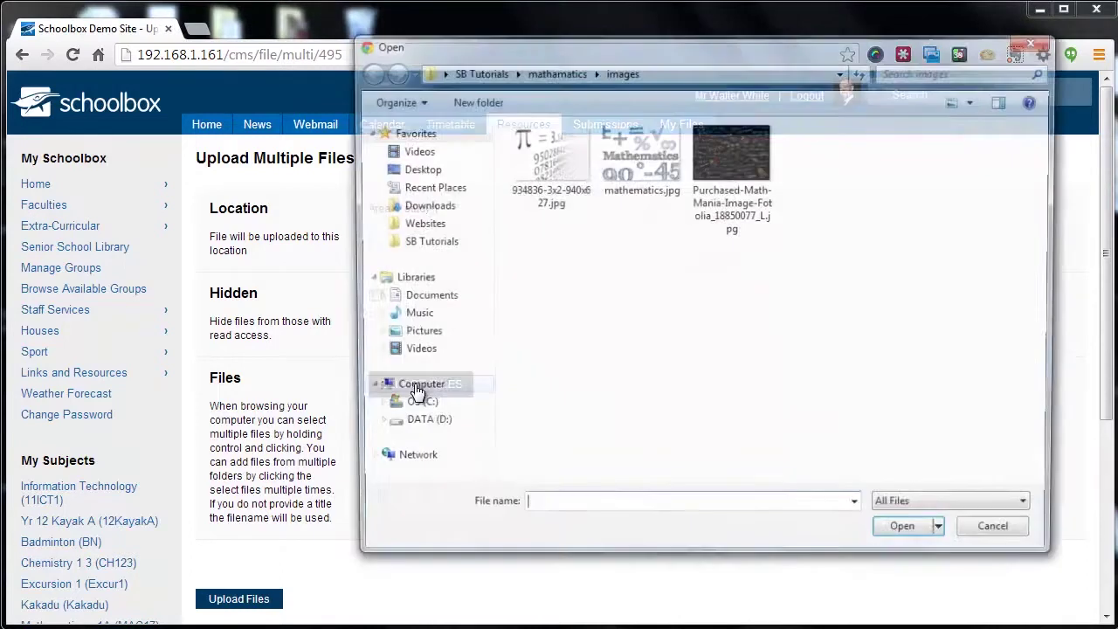
pyautogui.click(553, 70)
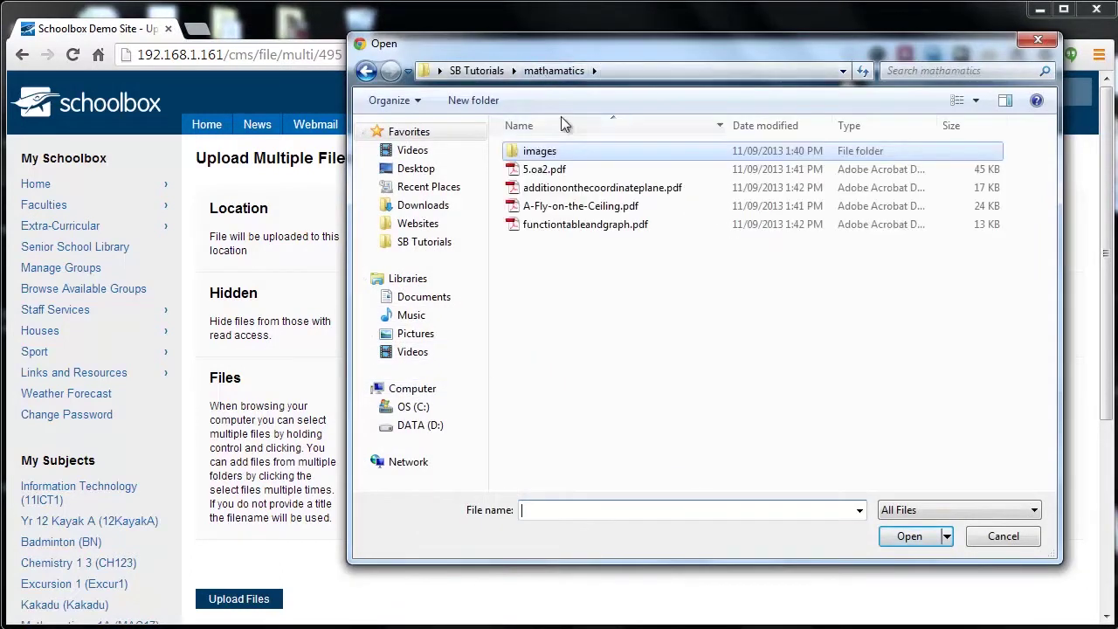
pyautogui.moveTo(582, 286); pyautogui.dragTo(539, 165)
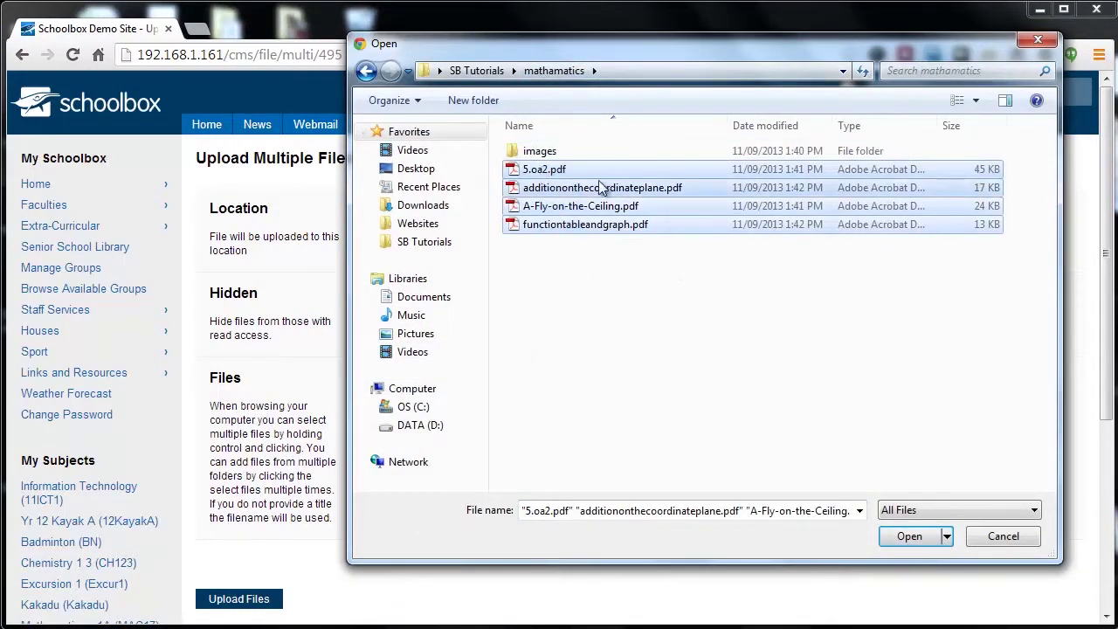
pyautogui.click(908, 536)
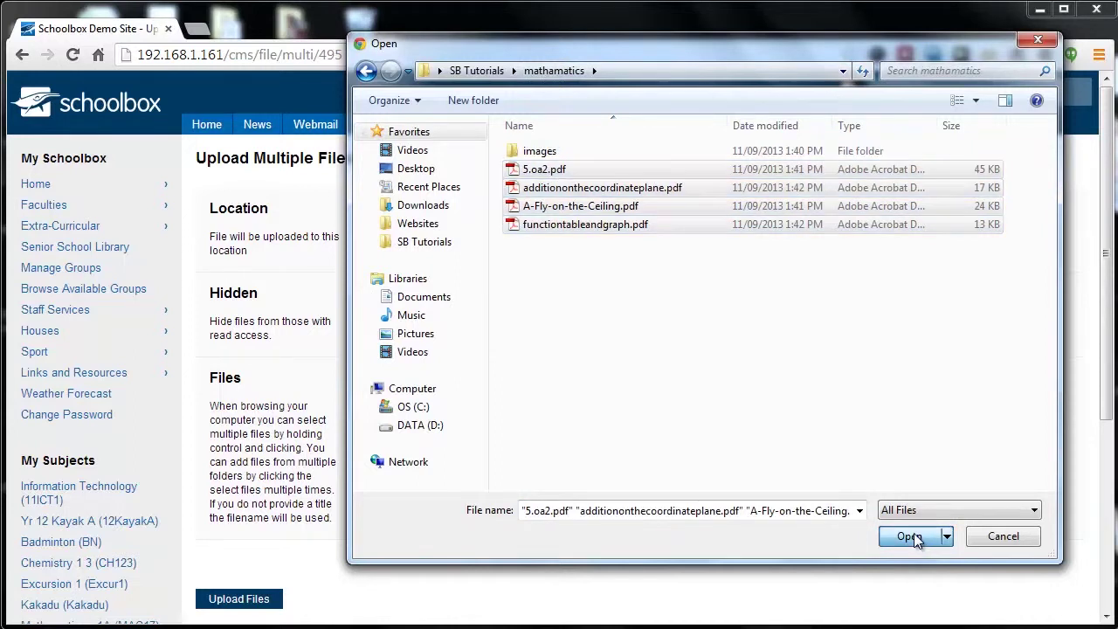
pyautogui.scroll(-2, 664, 399)
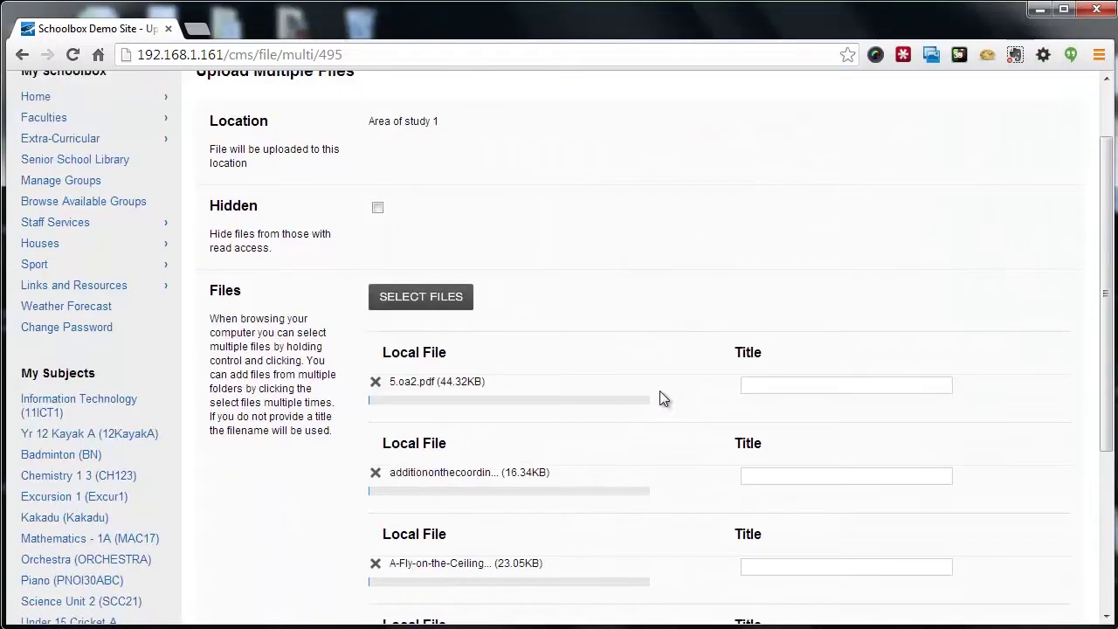
pyautogui.scroll(-1, 674, 253)
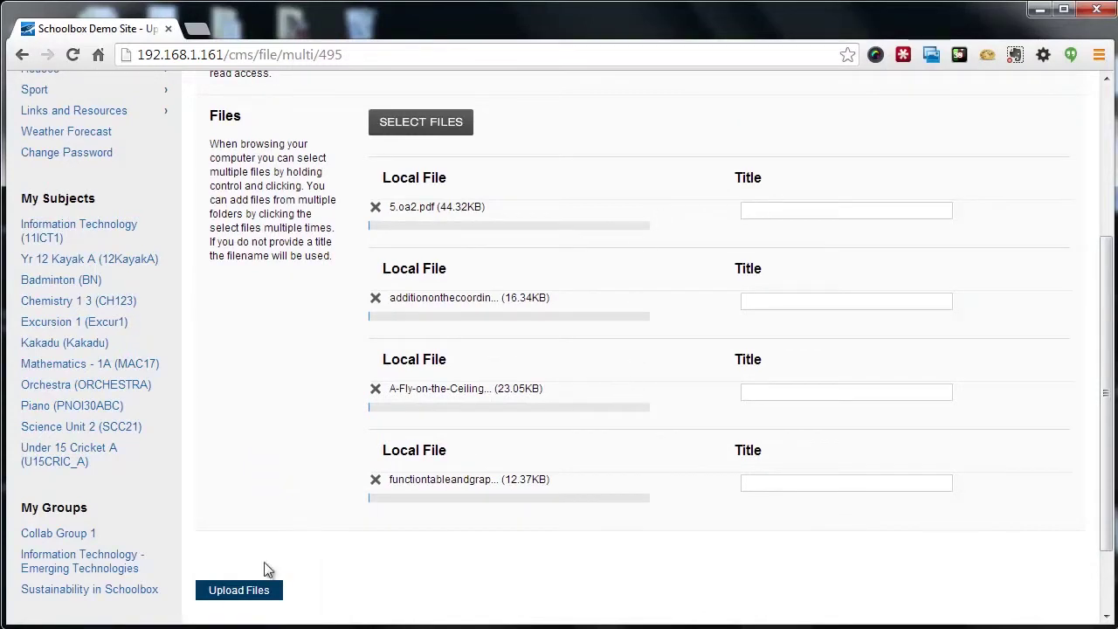
pyautogui.click(255, 594)
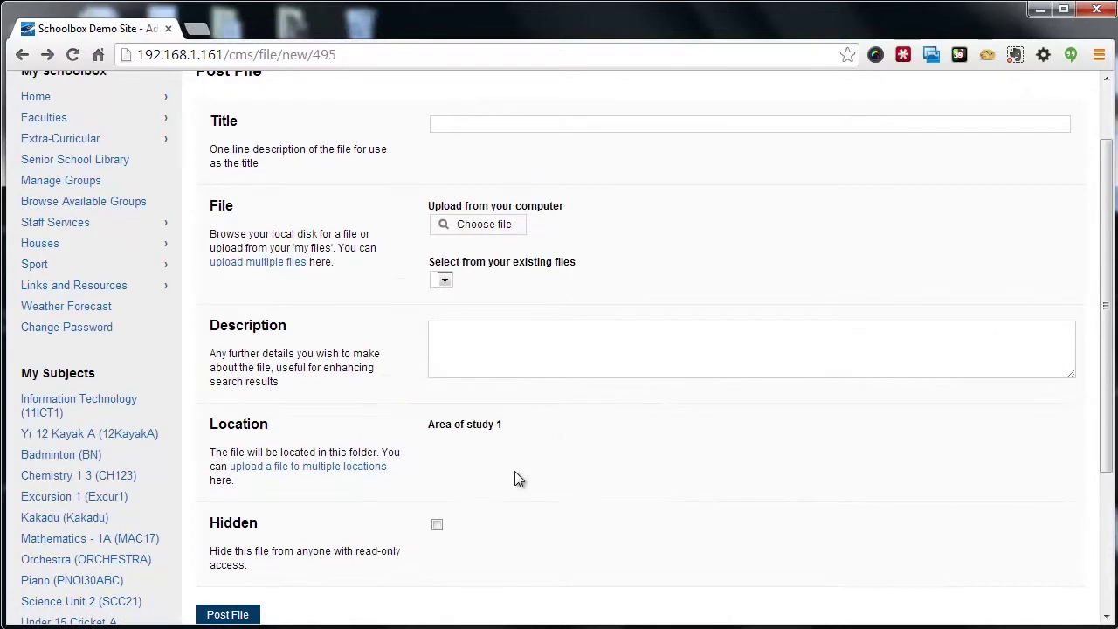
# Return to the Resources folder tree and select the Unit 1 folder.
pyautogui.scroll(2, 514, 479)
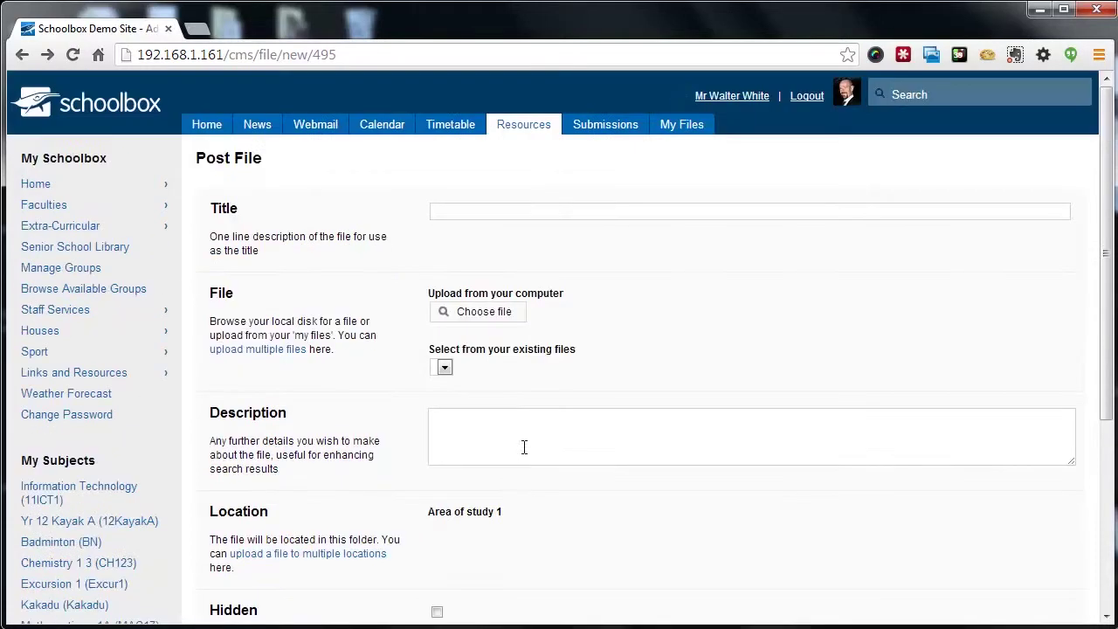
pyautogui.click(523, 124)
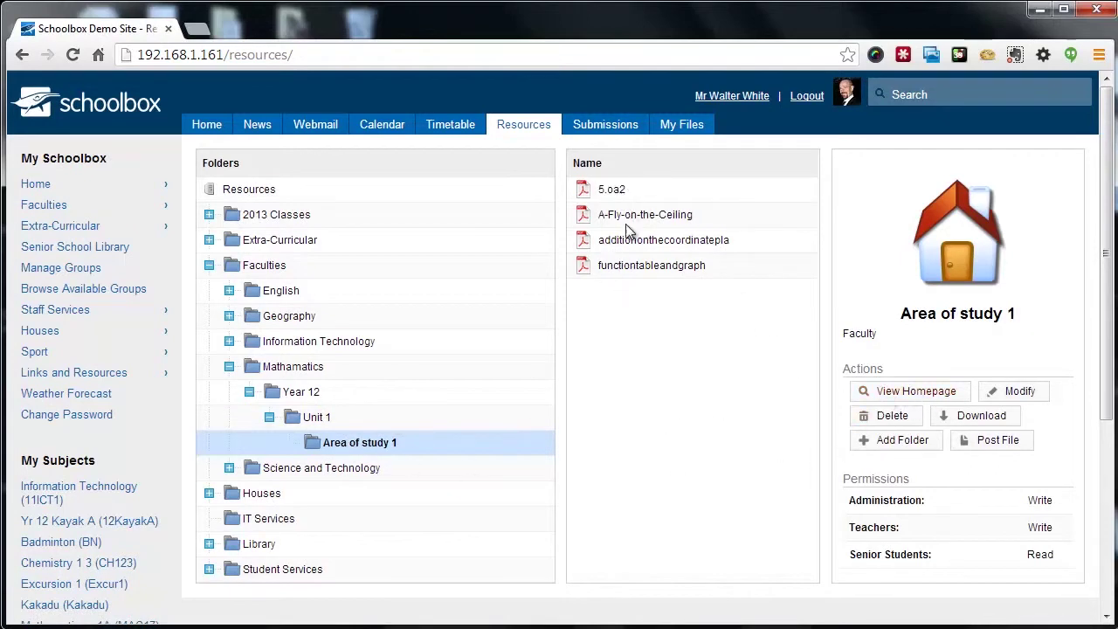
pyautogui.click(316, 419)
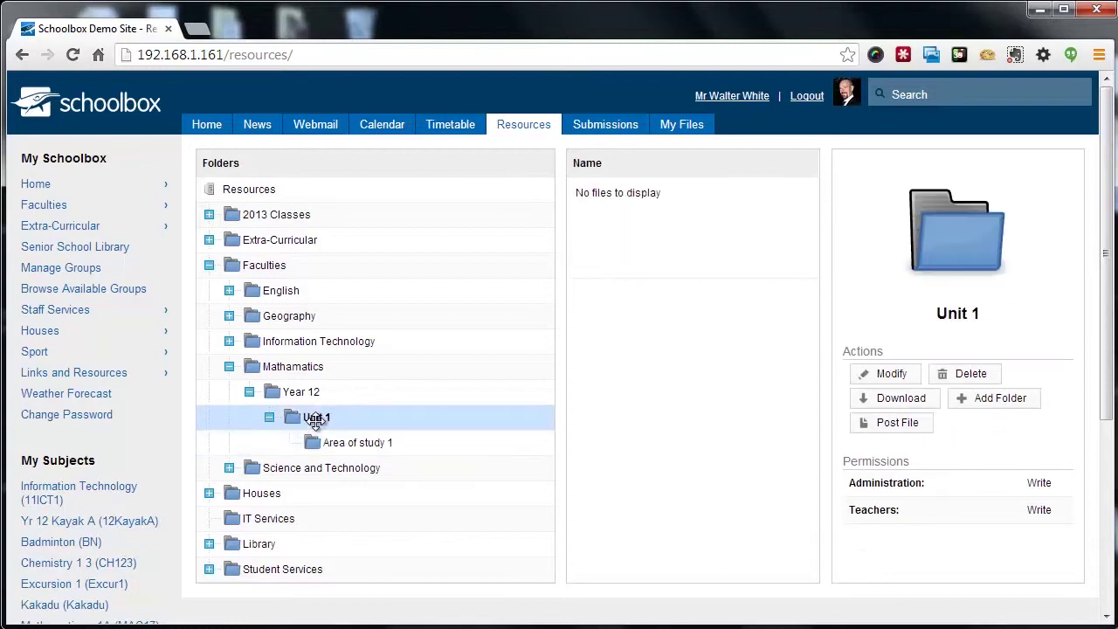
# Create a Shared Images folder inside Unit 1 with no homepage and Read permission for Senior Students.
pyautogui.click(989, 404)
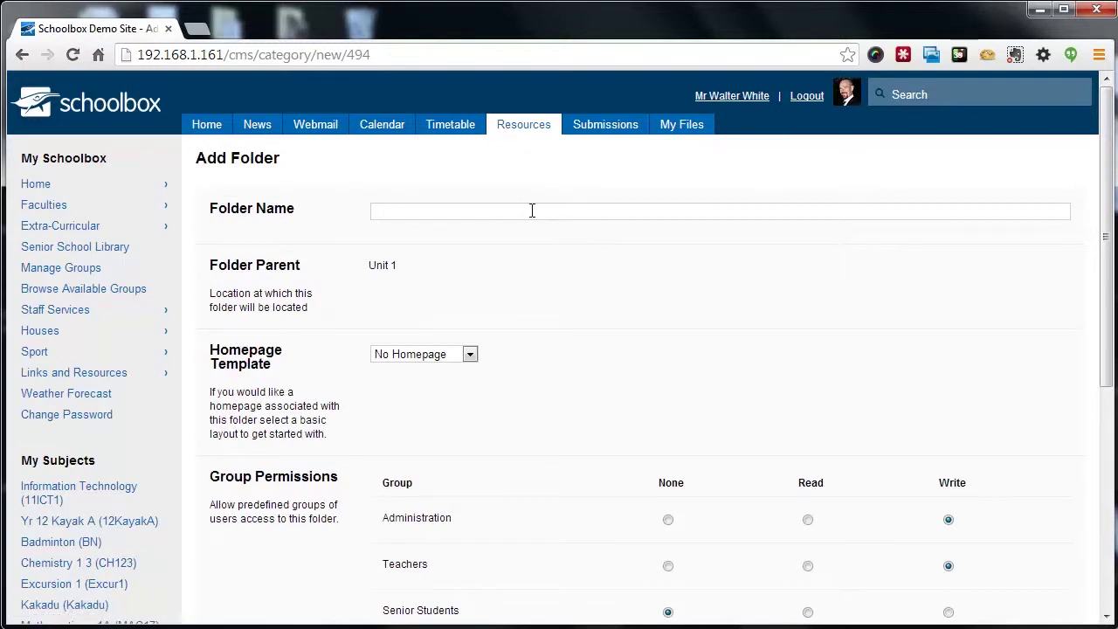
pyautogui.write('ImagesShared')
pyautogui.scroll(-2, 527, 354)
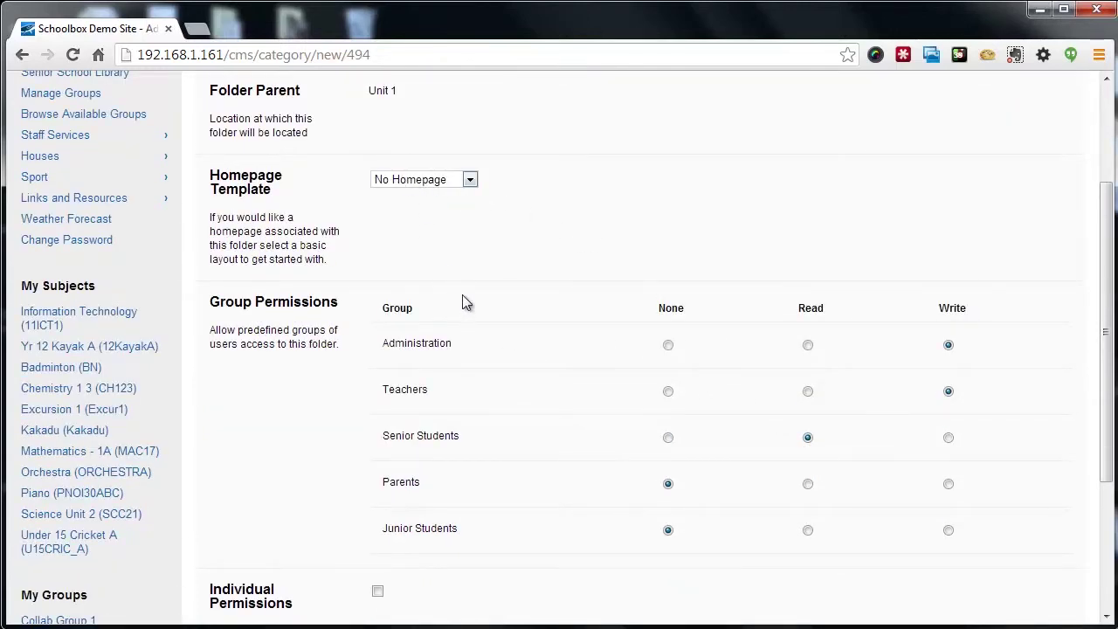
pyautogui.scroll(-5, 466, 298)
pyautogui.click(232, 508)
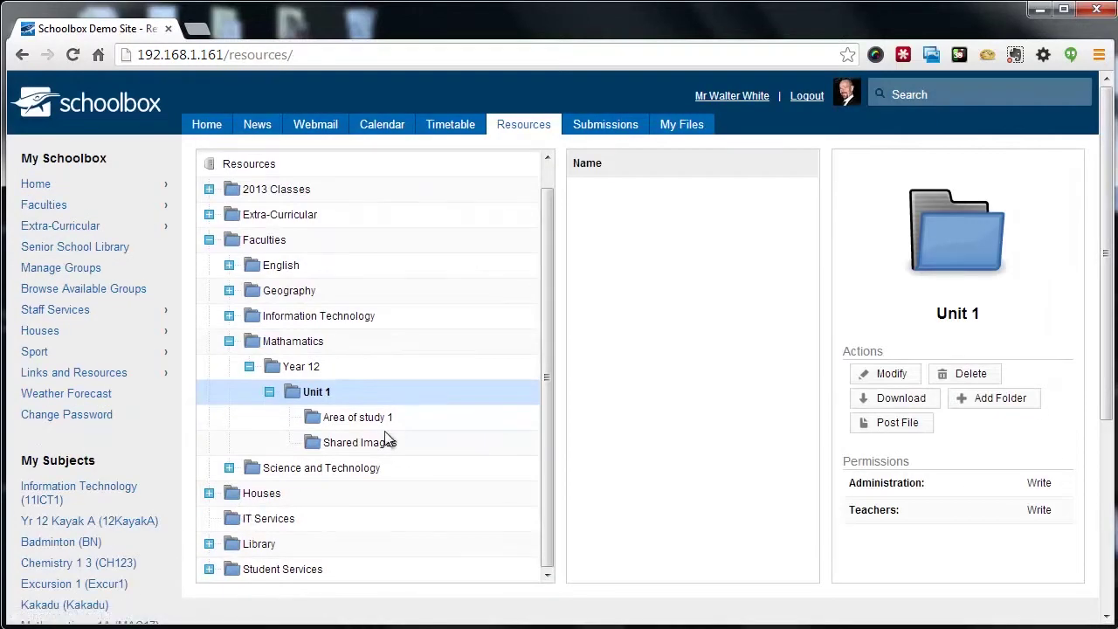
# Open the multiple-file upload form for the Shared Images folder.
pyautogui.click(377, 442)
pyautogui.scroll(-2, 682, 466)
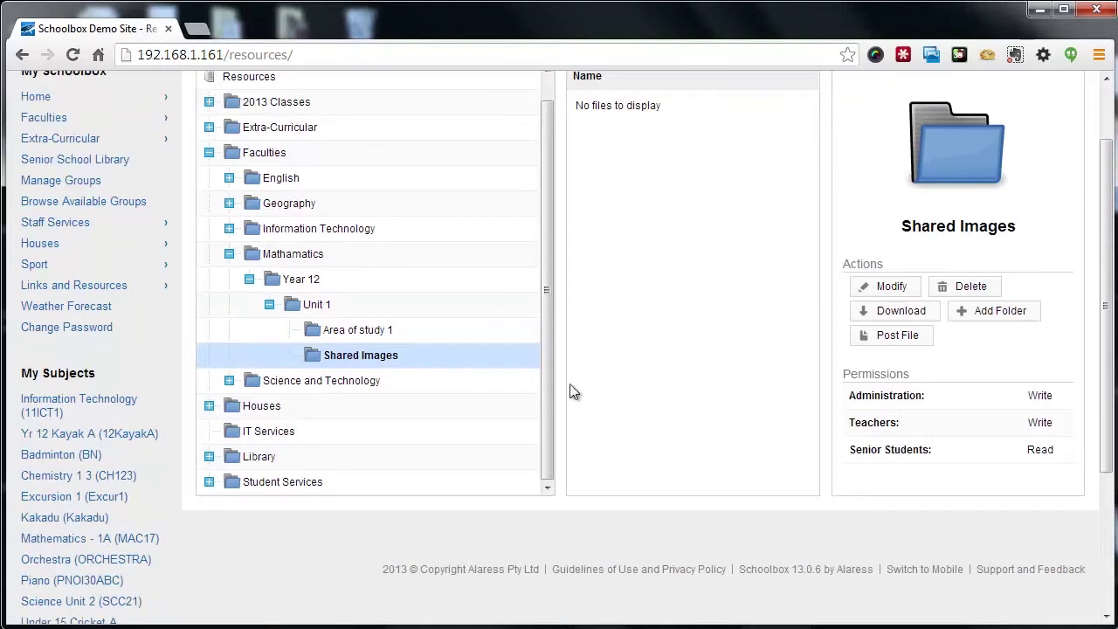
pyautogui.click(886, 340)
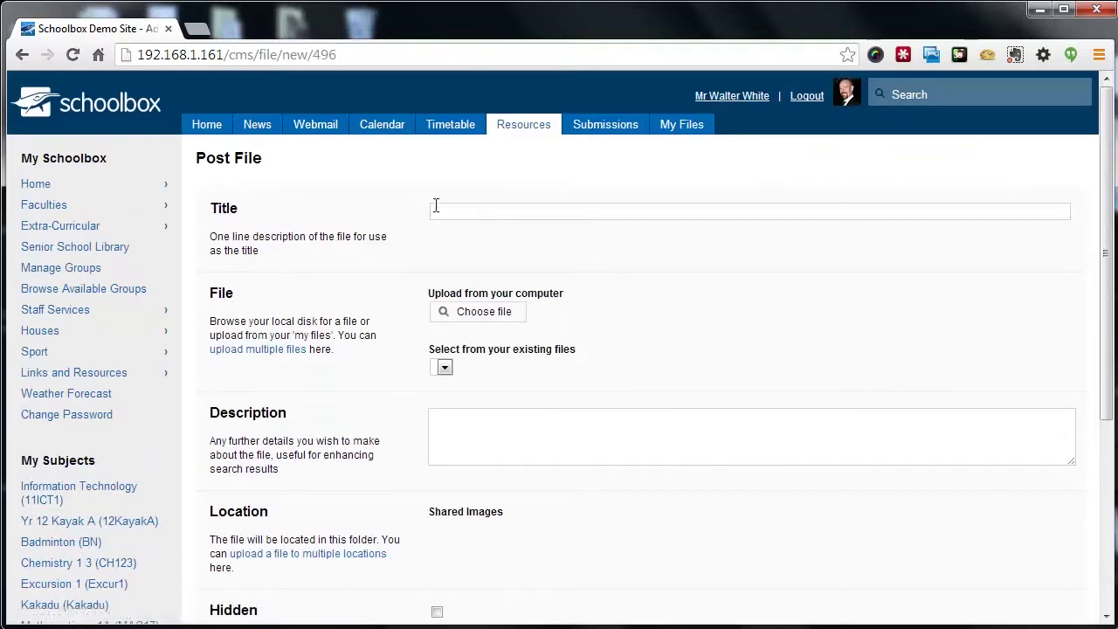
pyautogui.click(280, 350)
# Upload the 934836-3x2-940x627, mathematics.jpg and Purchased-Math-Mania image files to Shared Images, leaving their titles blank.
pyautogui.click(452, 384)
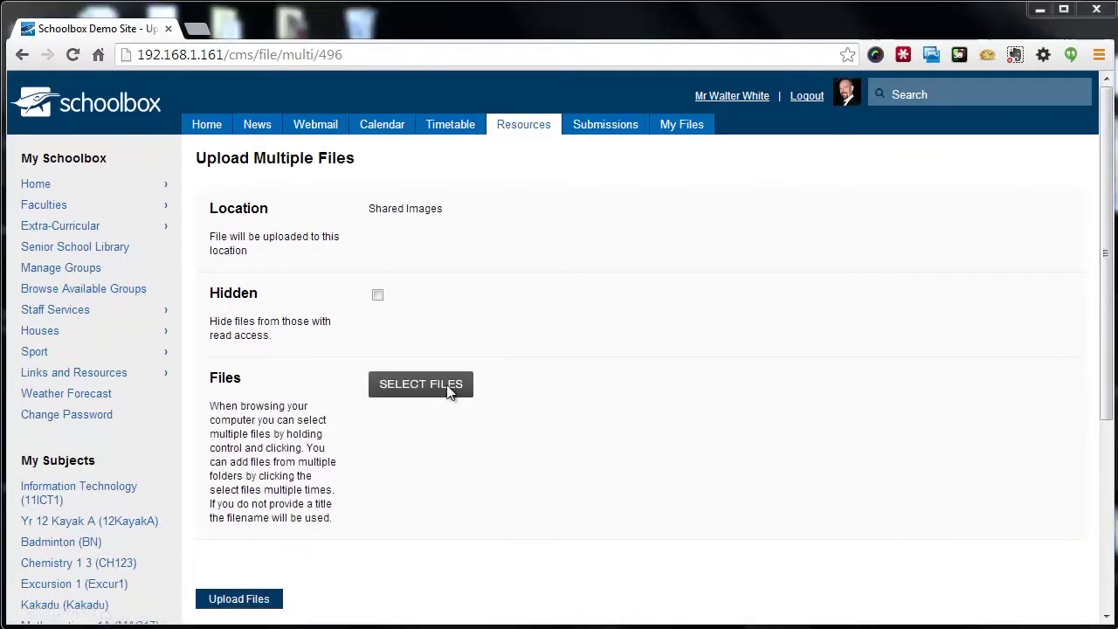
pyautogui.doubleClick(521, 159)
pyautogui.moveTo(851, 281); pyautogui.dragTo(541, 151)
pyautogui.click(904, 536)
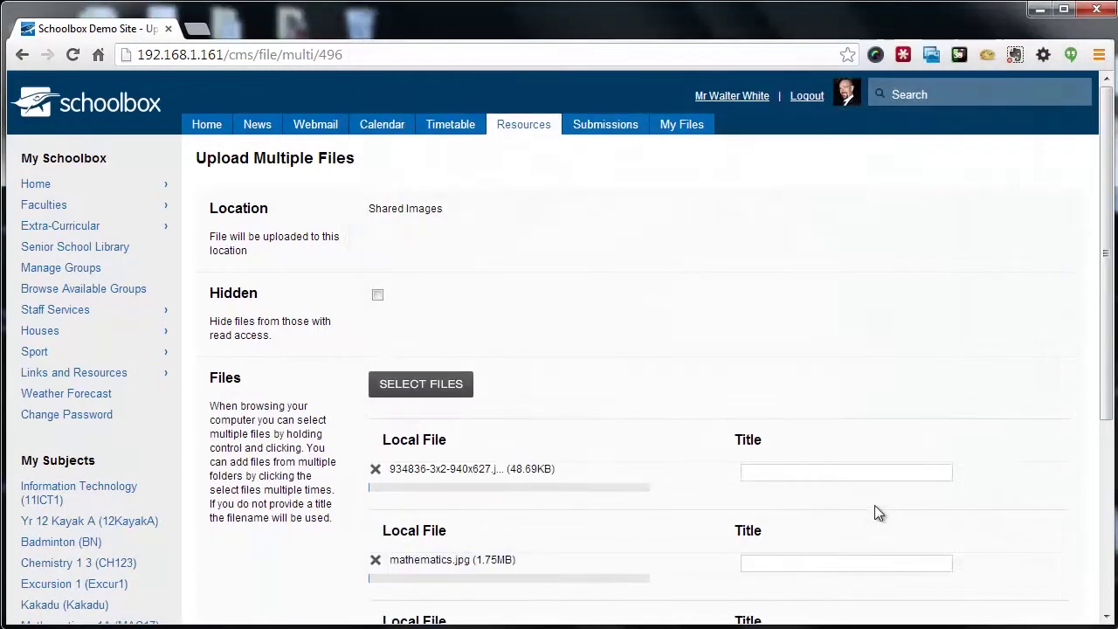
pyautogui.scroll(-2, 617, 405)
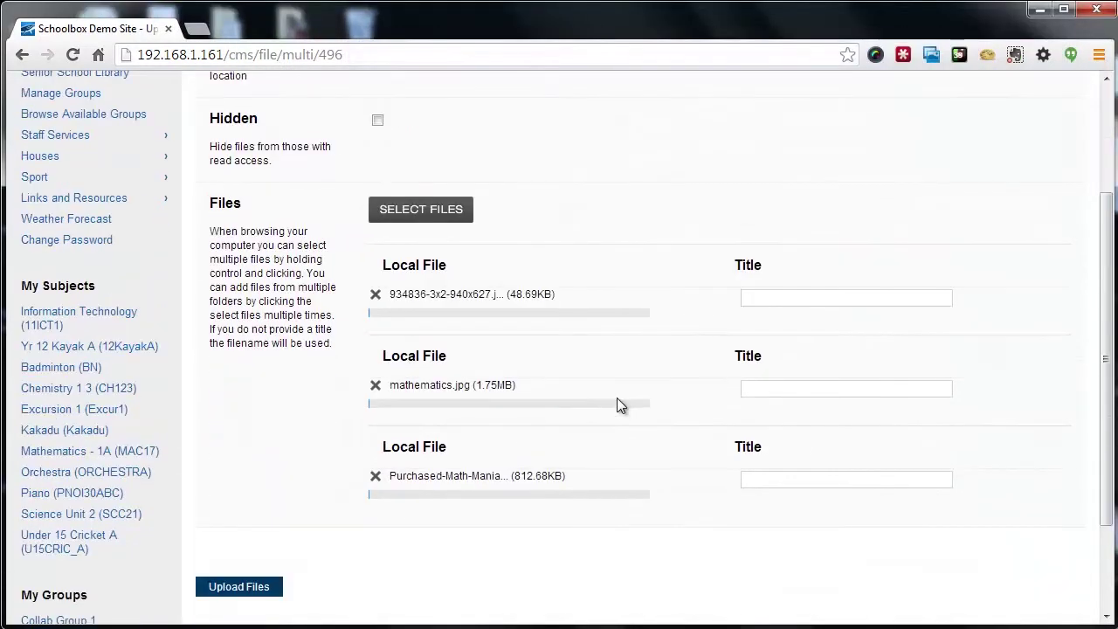
pyautogui.click(243, 589)
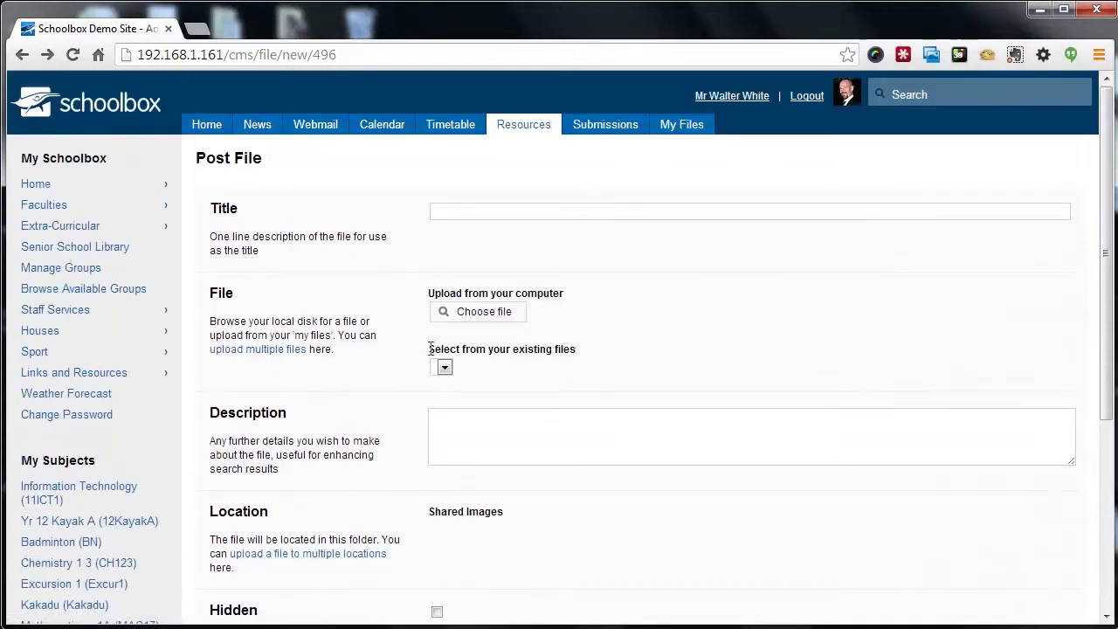
# Return to the Resources folder tree, check the files and homepage of Area of study 1, and go back to the tree.
pyautogui.click(541, 128)
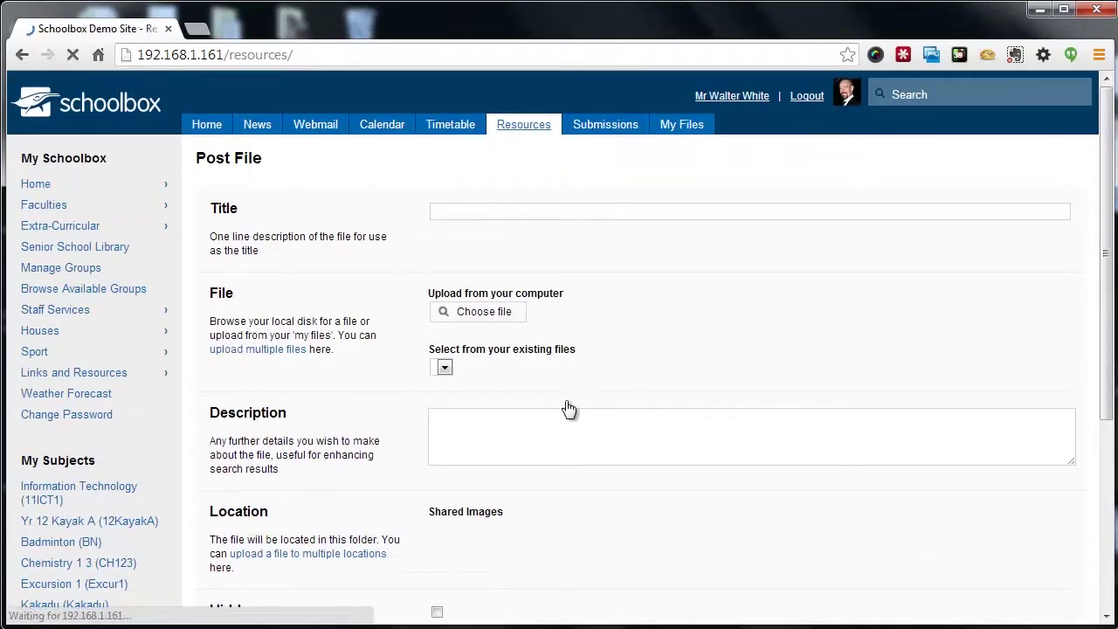
pyautogui.click(311, 392)
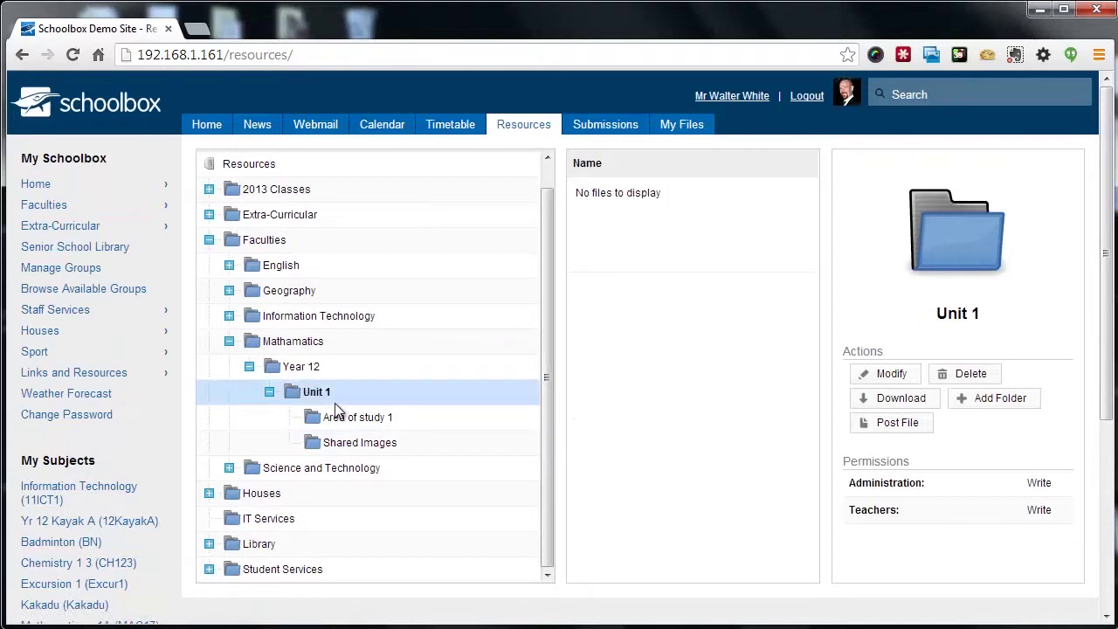
pyautogui.click(329, 417)
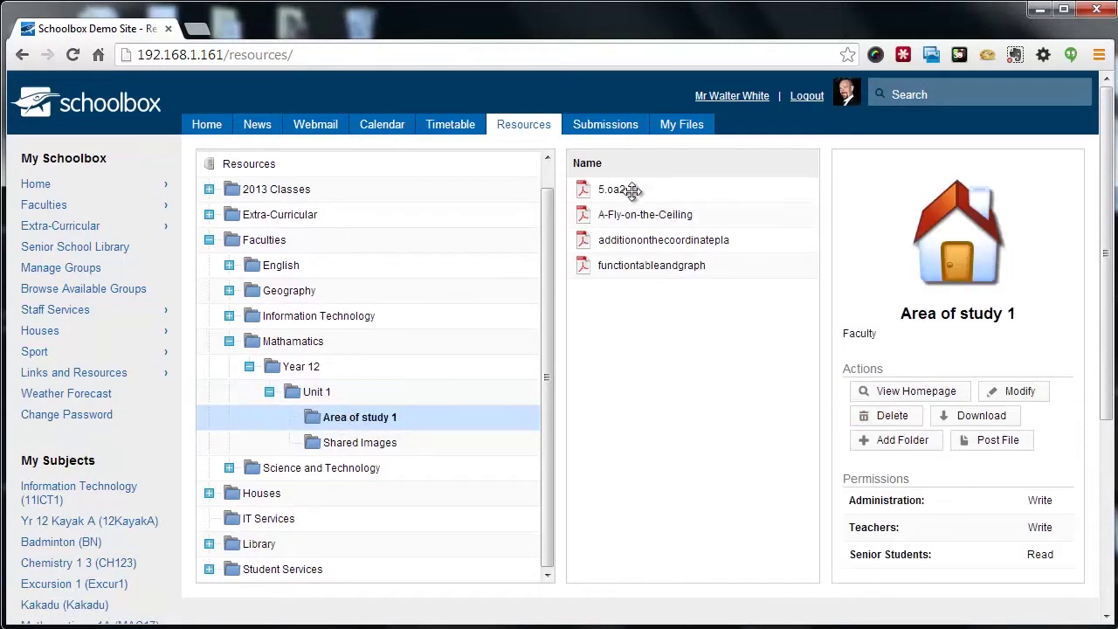
pyautogui.click(894, 396)
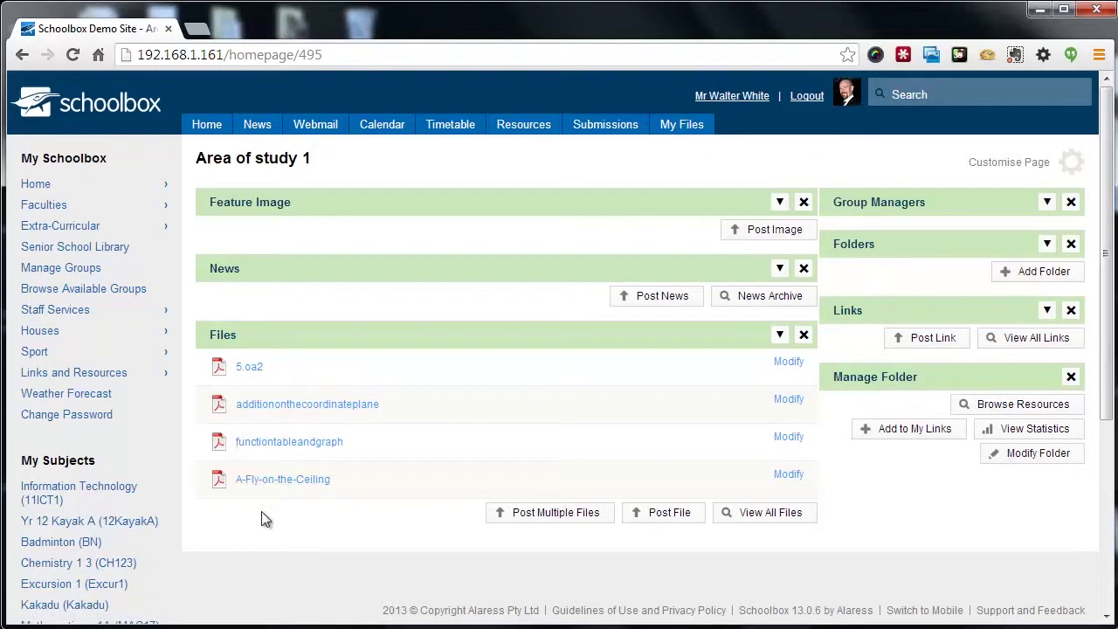
pyautogui.click(22, 54)
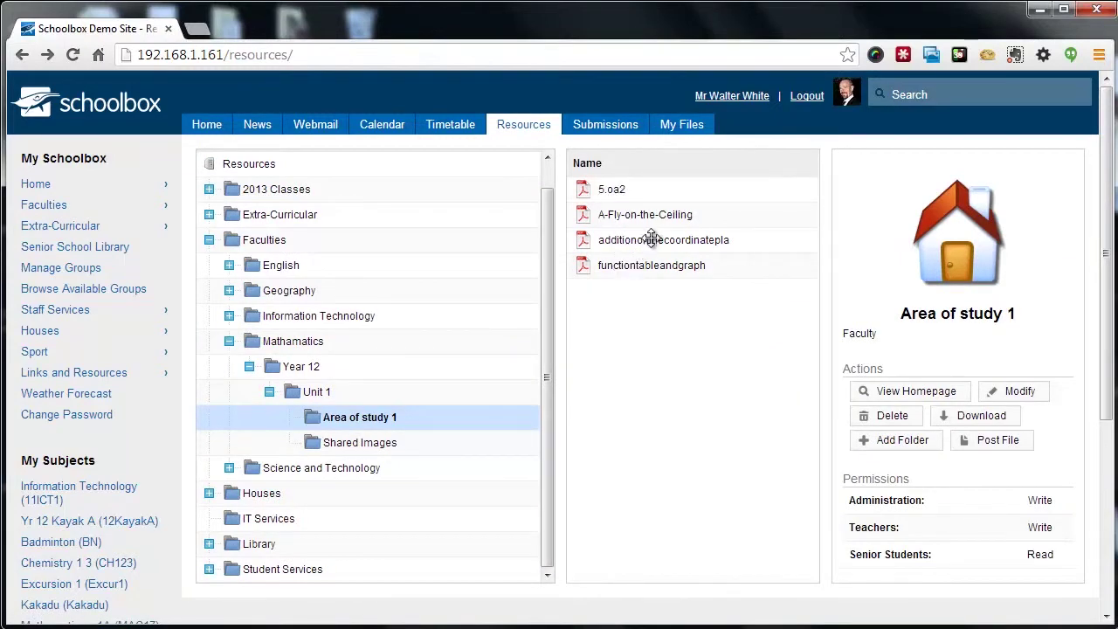
# Add a Folders component to the Mathematics - 1A (MAC17) class homepage and close the page customisation.
pyautogui.scroll(-2, 109, 543)
pyautogui.click(101, 540)
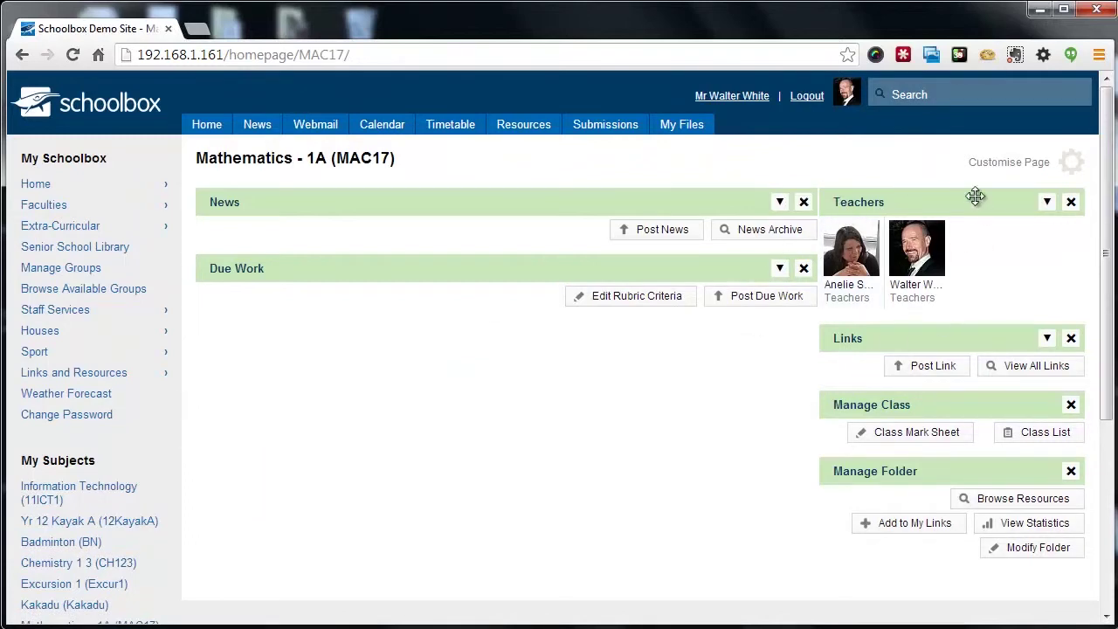
pyautogui.click(1007, 165)
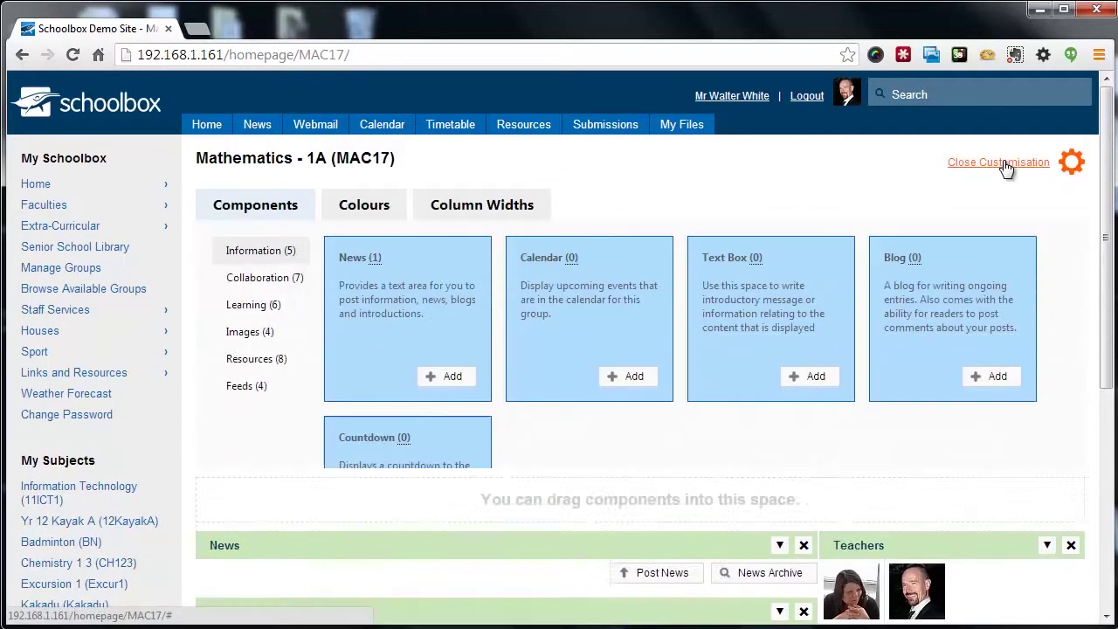
pyautogui.click(260, 365)
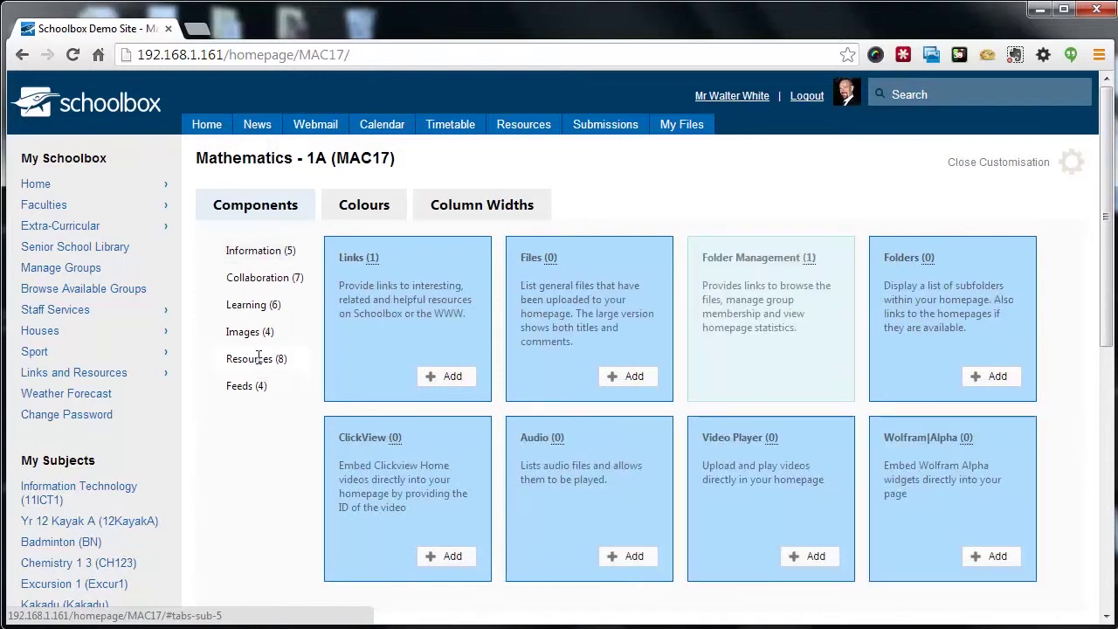
pyautogui.scroll(-1, 515, 328)
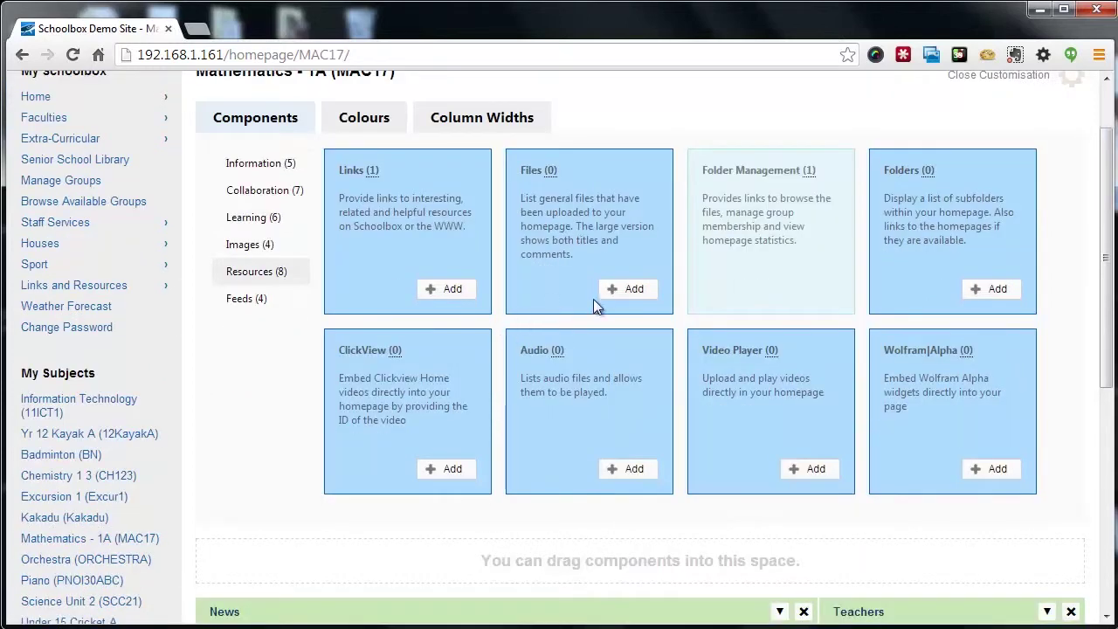
pyautogui.click(995, 293)
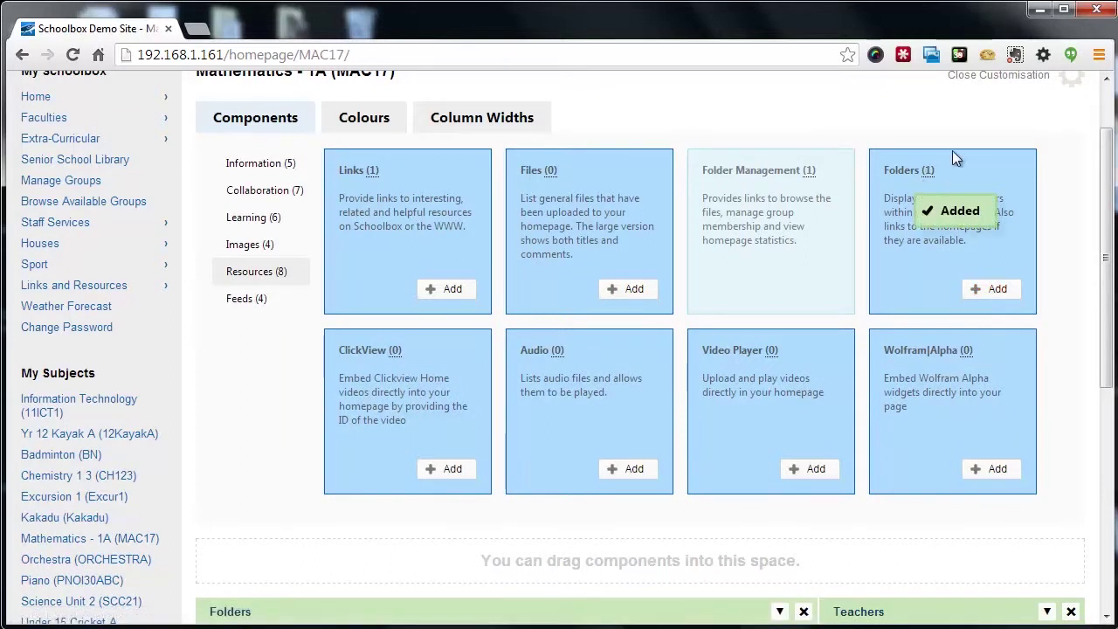
pyautogui.click(967, 77)
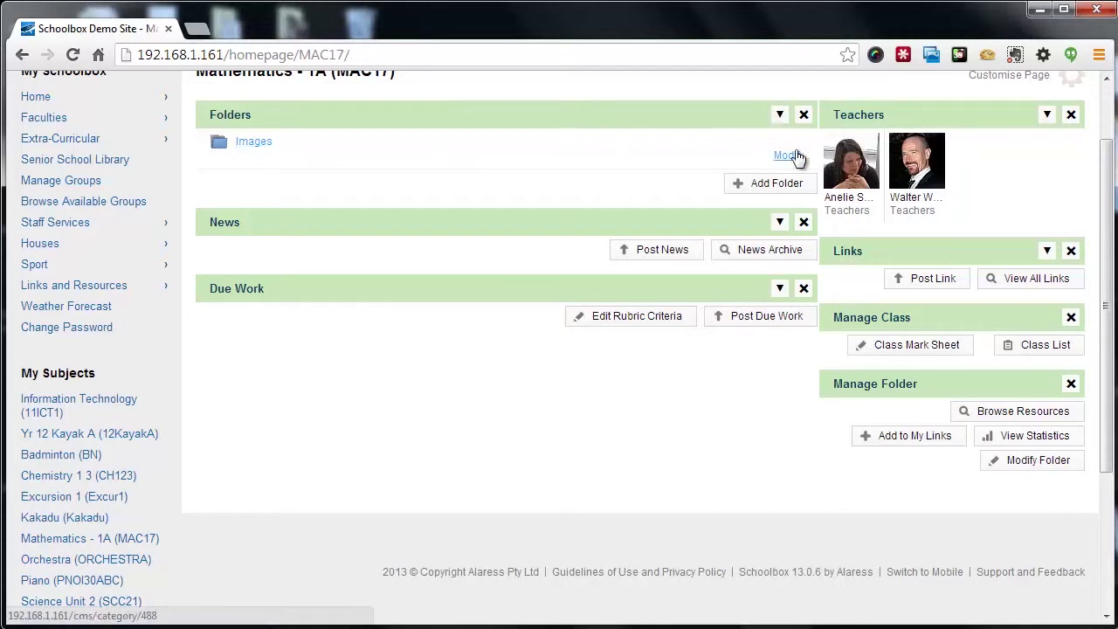
# Enter Unit 1 Resources as the heading in the Folders component's settings.
pyautogui.click(780, 116)
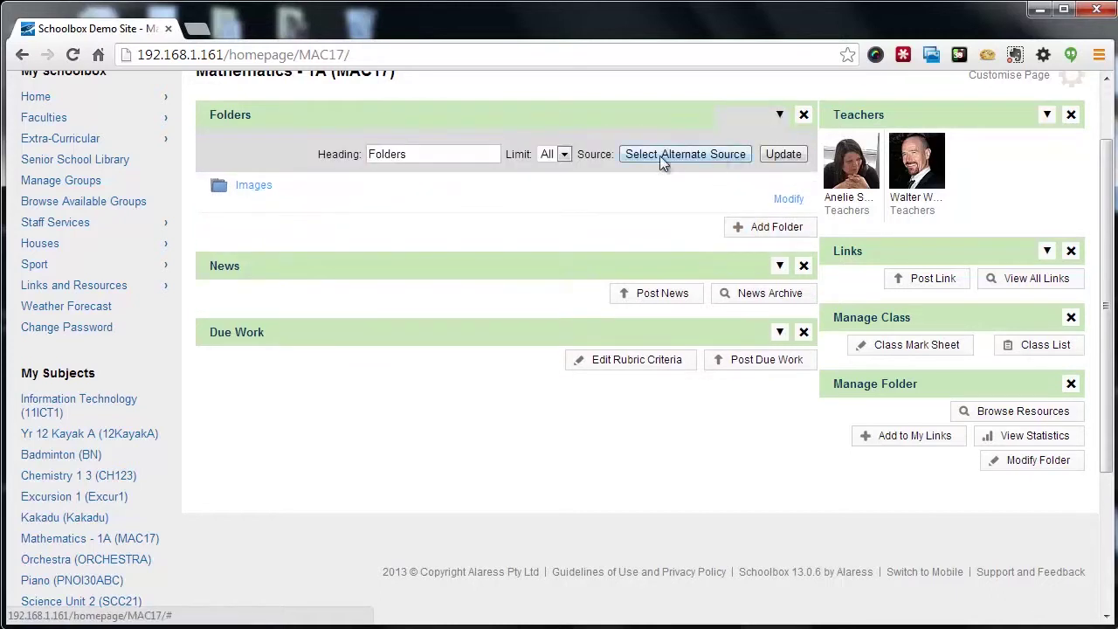
pyautogui.click(353, 163)
pyautogui.write('Unit')
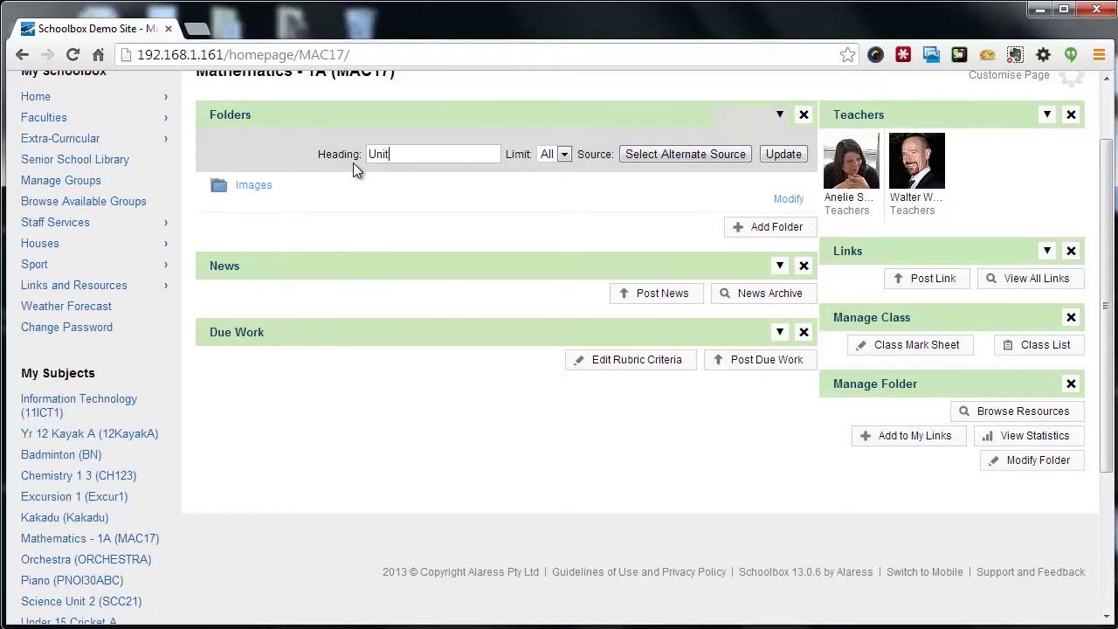
pyautogui.write(' 1 Reou')
pyautogui.press('BackSpace')
pyautogui.press('BackSpace')
pyautogui.write('spurces')
pyautogui.hotkey('ctrl', 'shift', 'Left')
pyautogui.write('Resources')
pyautogui.scroll(1, 690, 161)
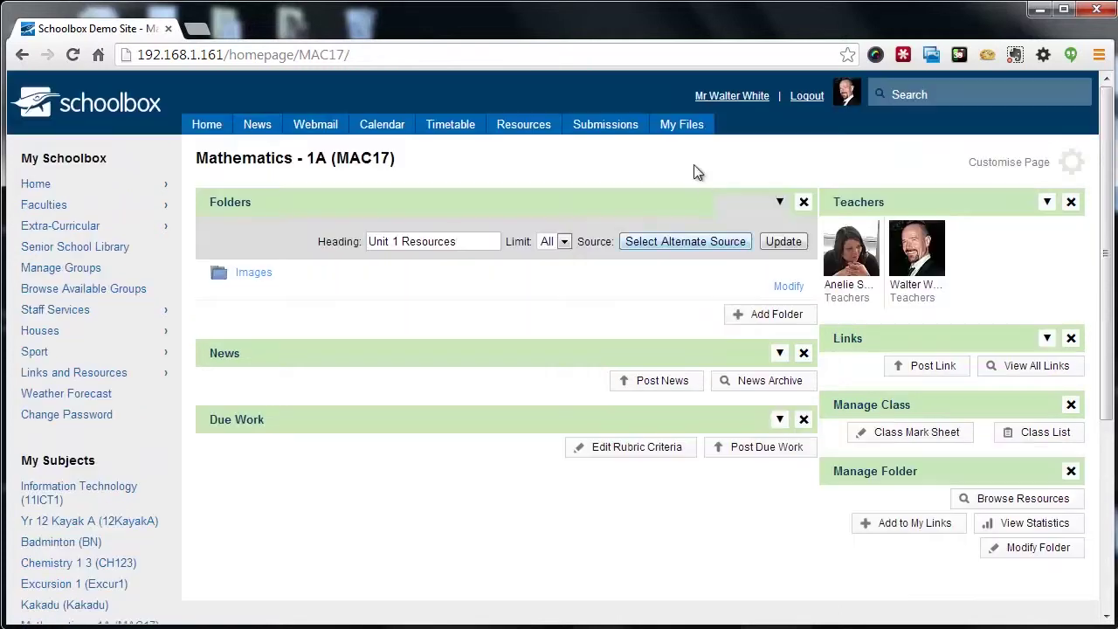
# Set the component's alternate source to the Mathamatics > Year 12 > Unit 1 folder and update it.
pyautogui.click(686, 242)
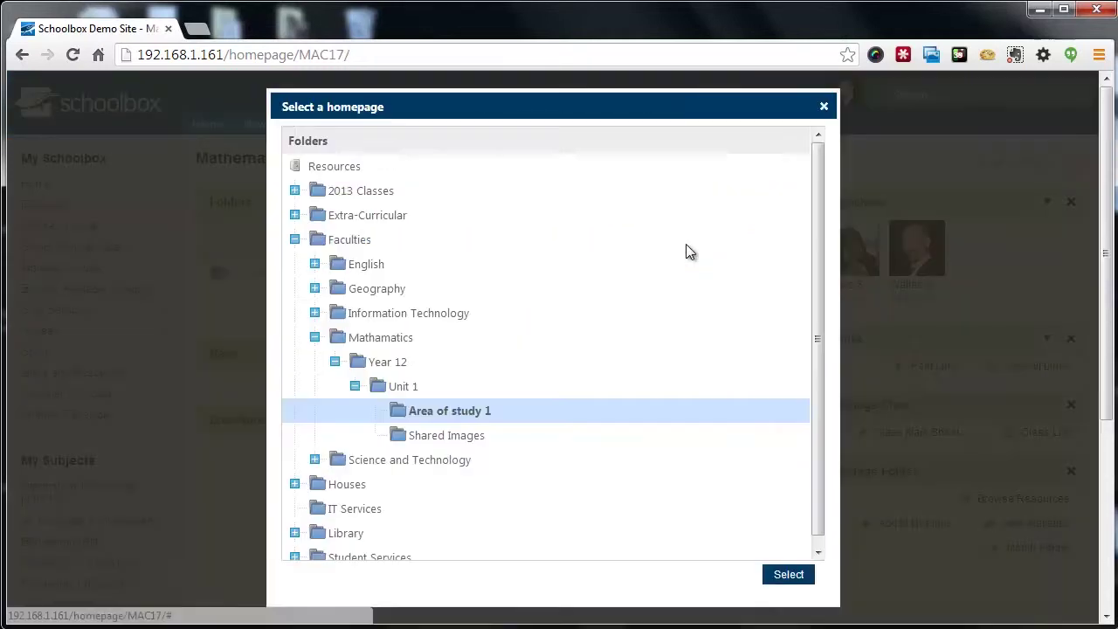
pyautogui.click(391, 363)
pyautogui.click(398, 393)
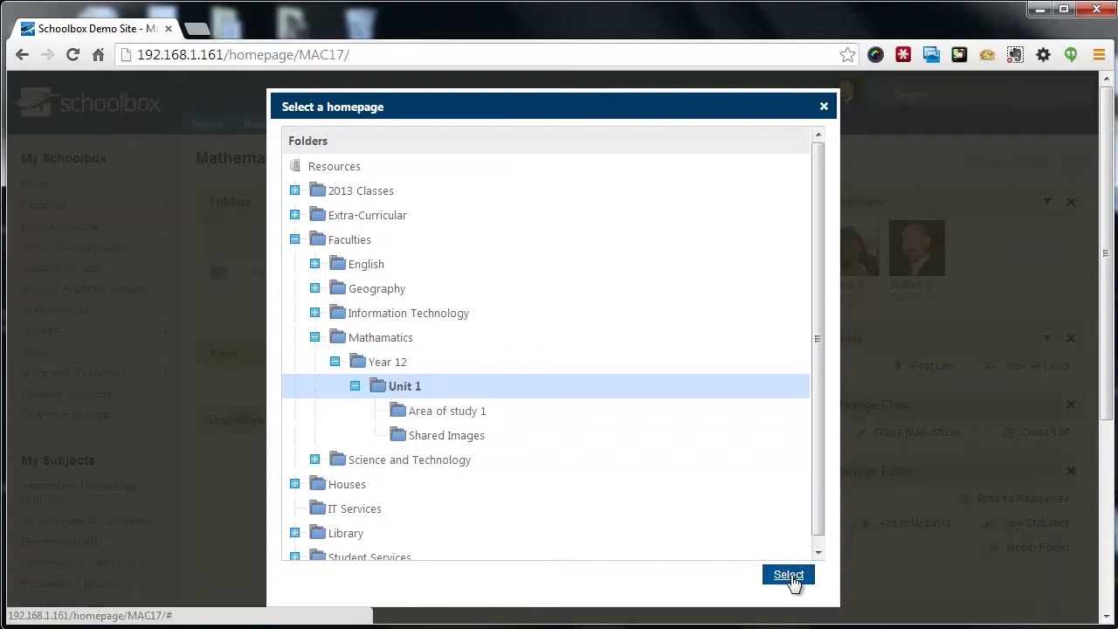
pyautogui.click(788, 575)
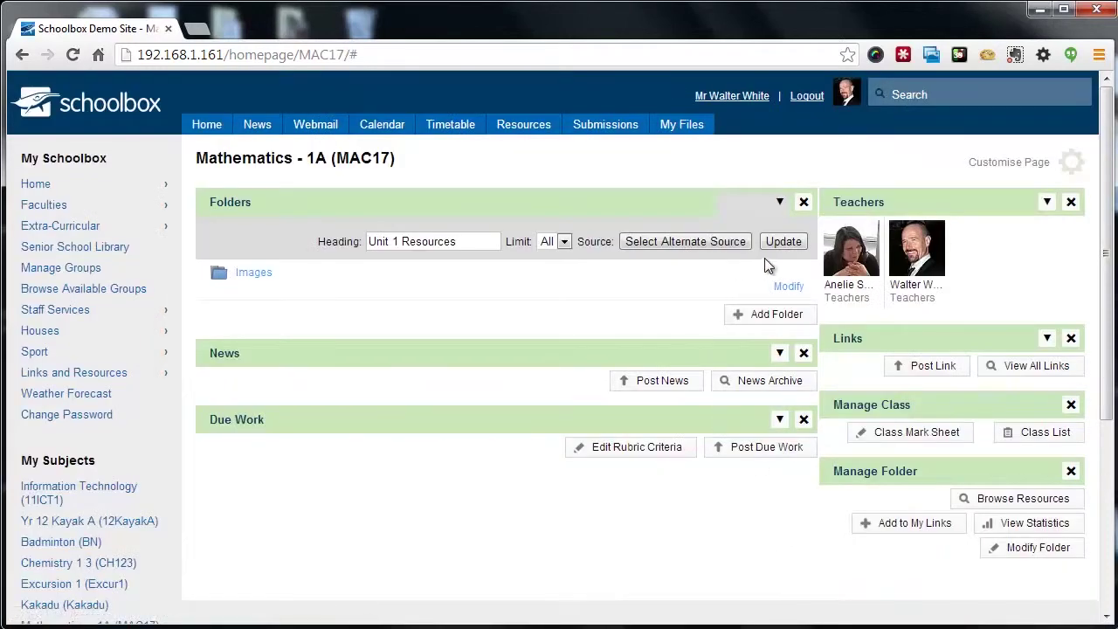
pyautogui.click(786, 241)
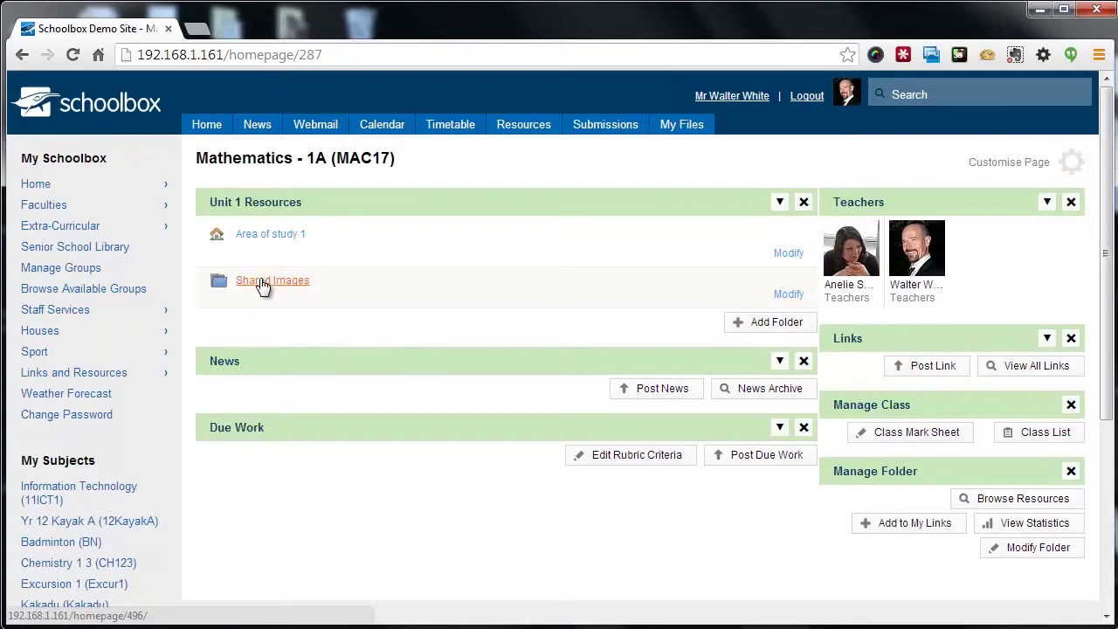
# Check the Area of study 1 homepage through the Unit 1 Resources list, and return to the Resources folder tree.
pyautogui.click(271, 234)
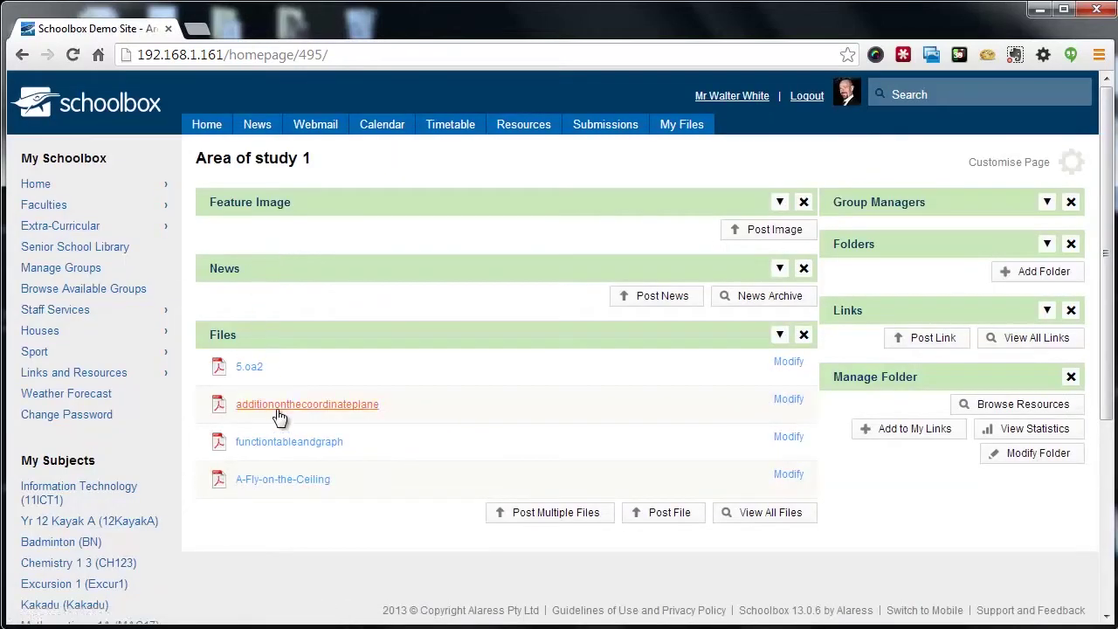
pyautogui.click(22, 56)
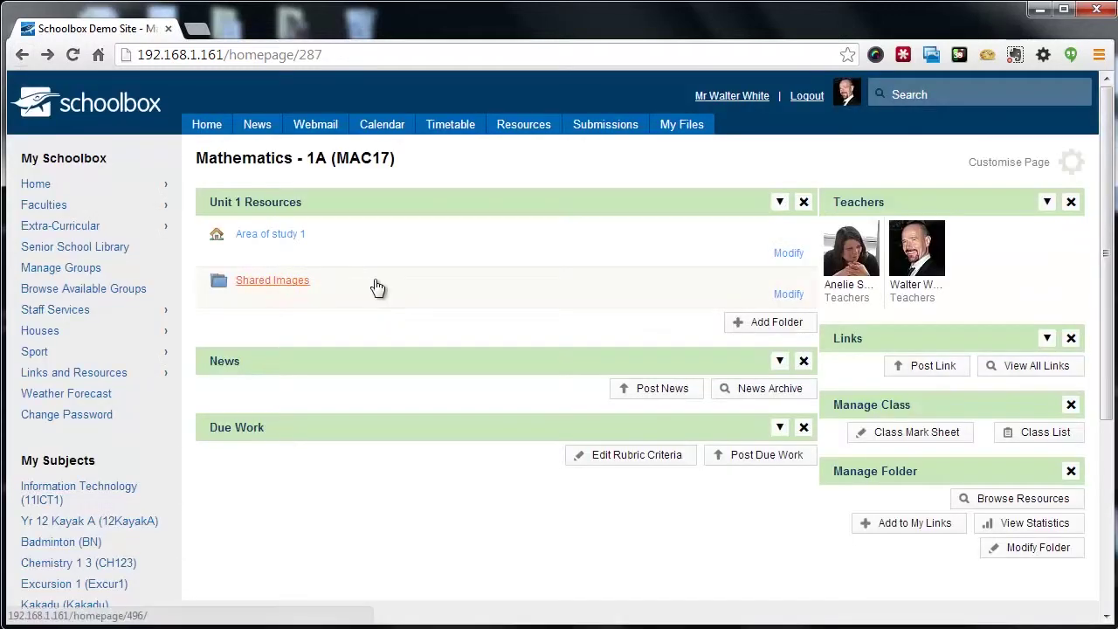
pyautogui.click(515, 126)
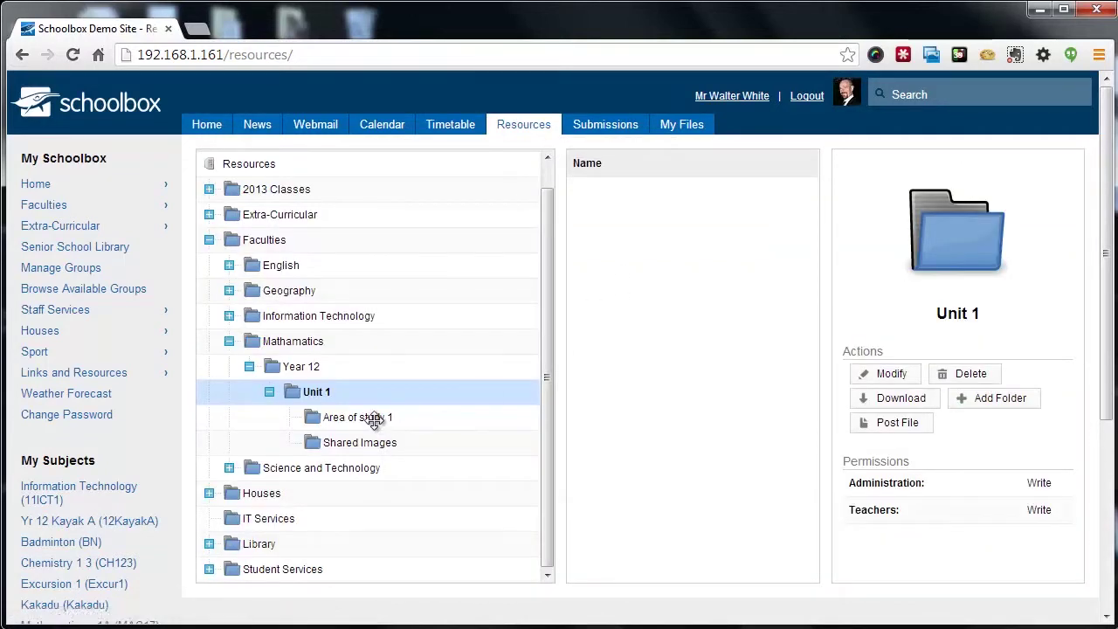
# Review the template, group permission and reset options in Area of study 1's modify form, and return to the folder tree.
pyautogui.click(374, 419)
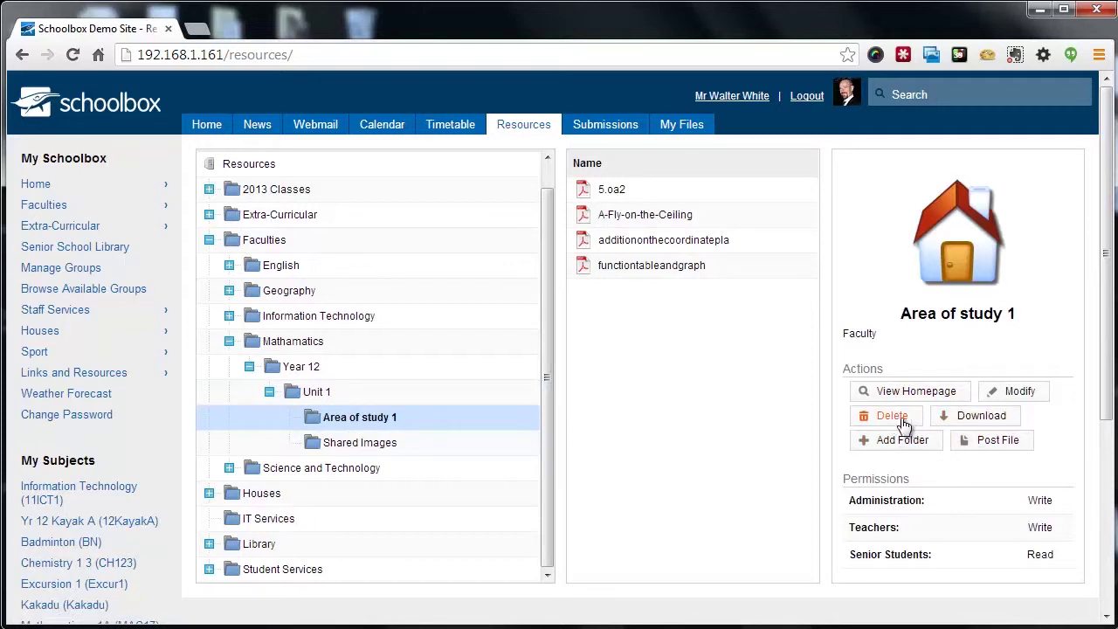
pyautogui.click(997, 395)
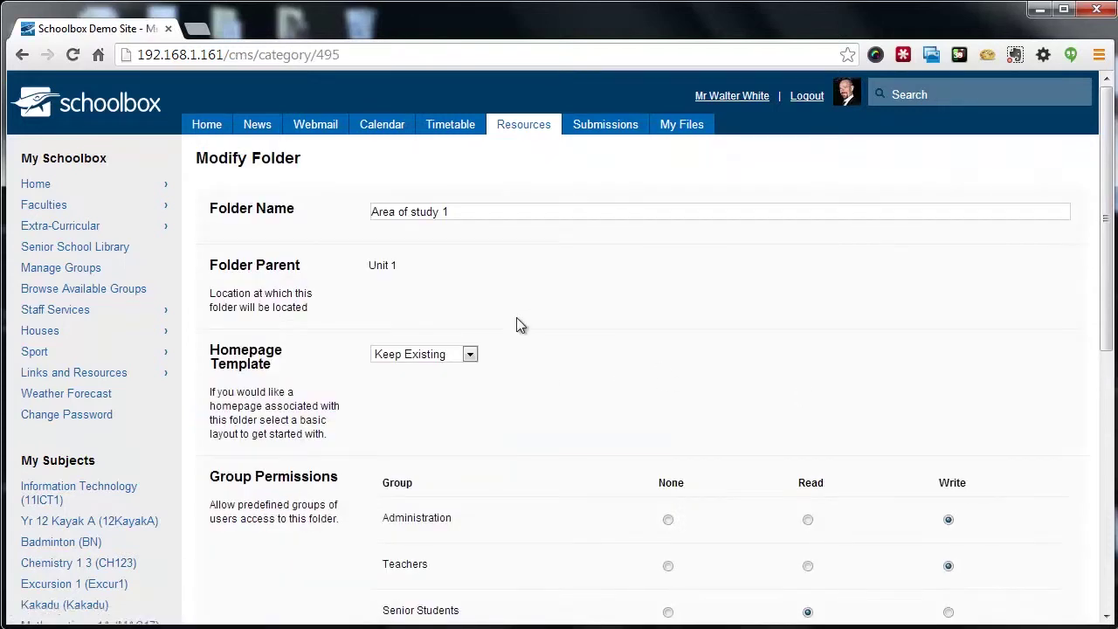
pyautogui.scroll(-2, 608, 348)
pyautogui.scroll(-1, 599, 314)
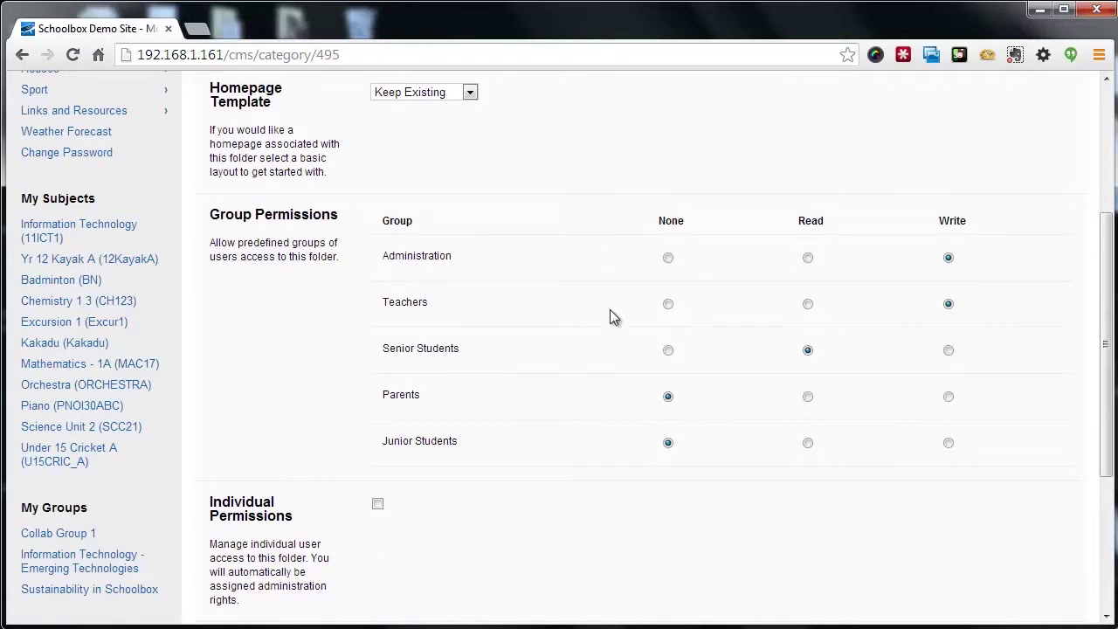
pyautogui.scroll(-2, 585, 375)
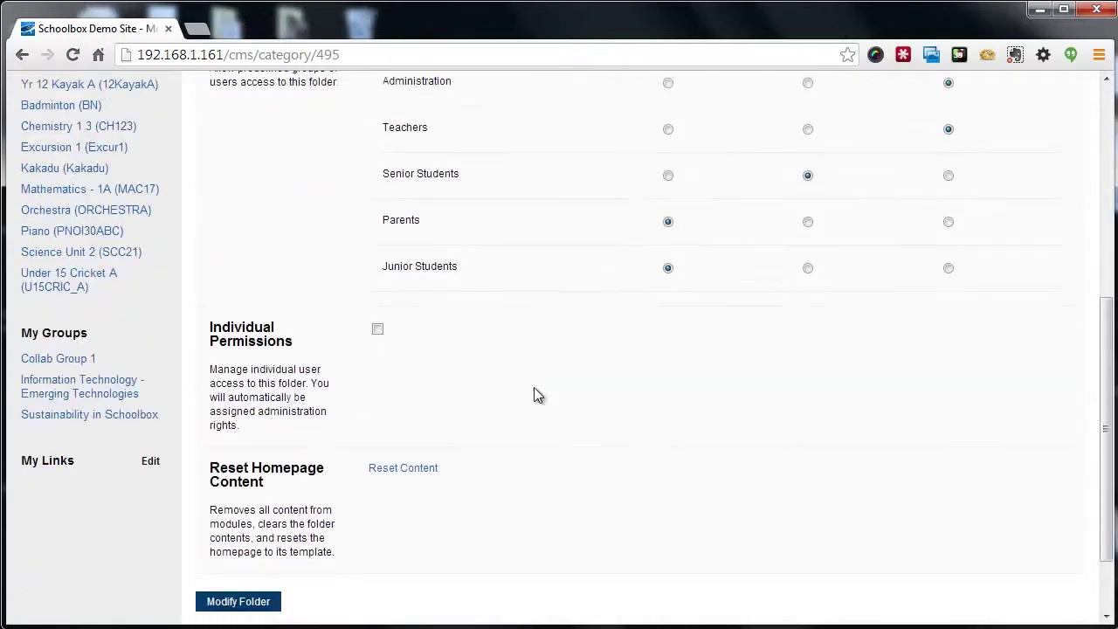
pyautogui.click(22, 56)
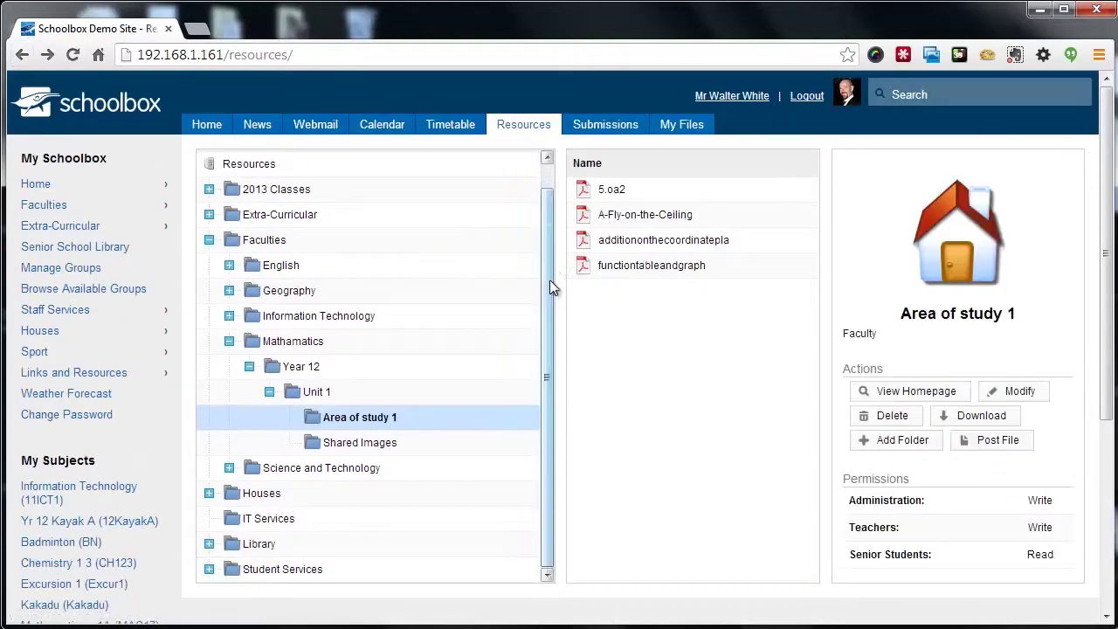
pyautogui.moveTo(549, 279); pyautogui.dragTo(554, 246)
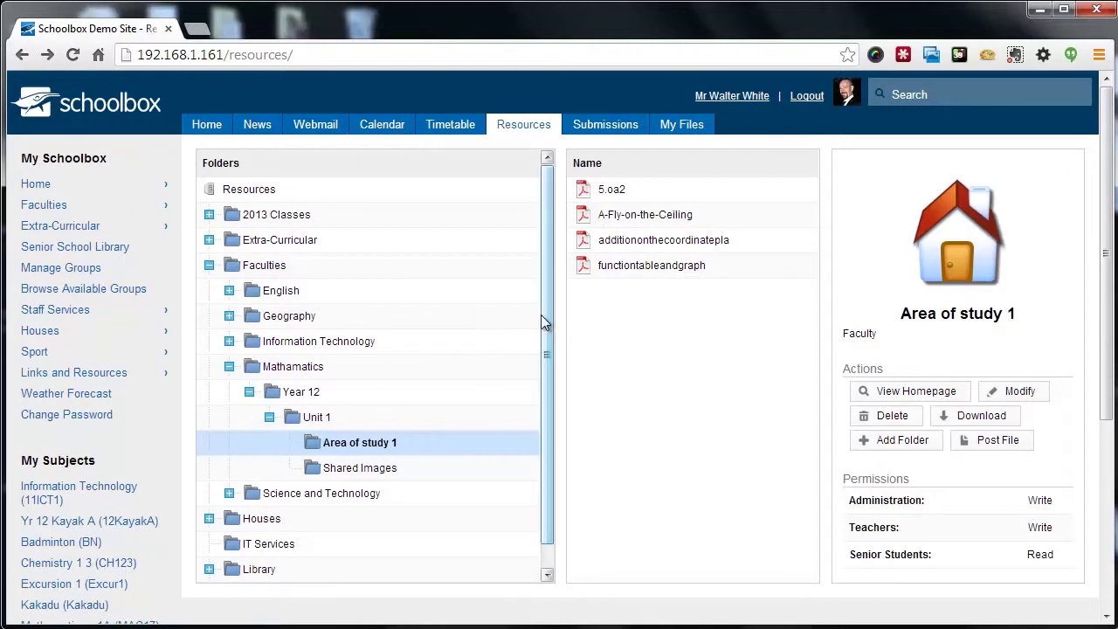